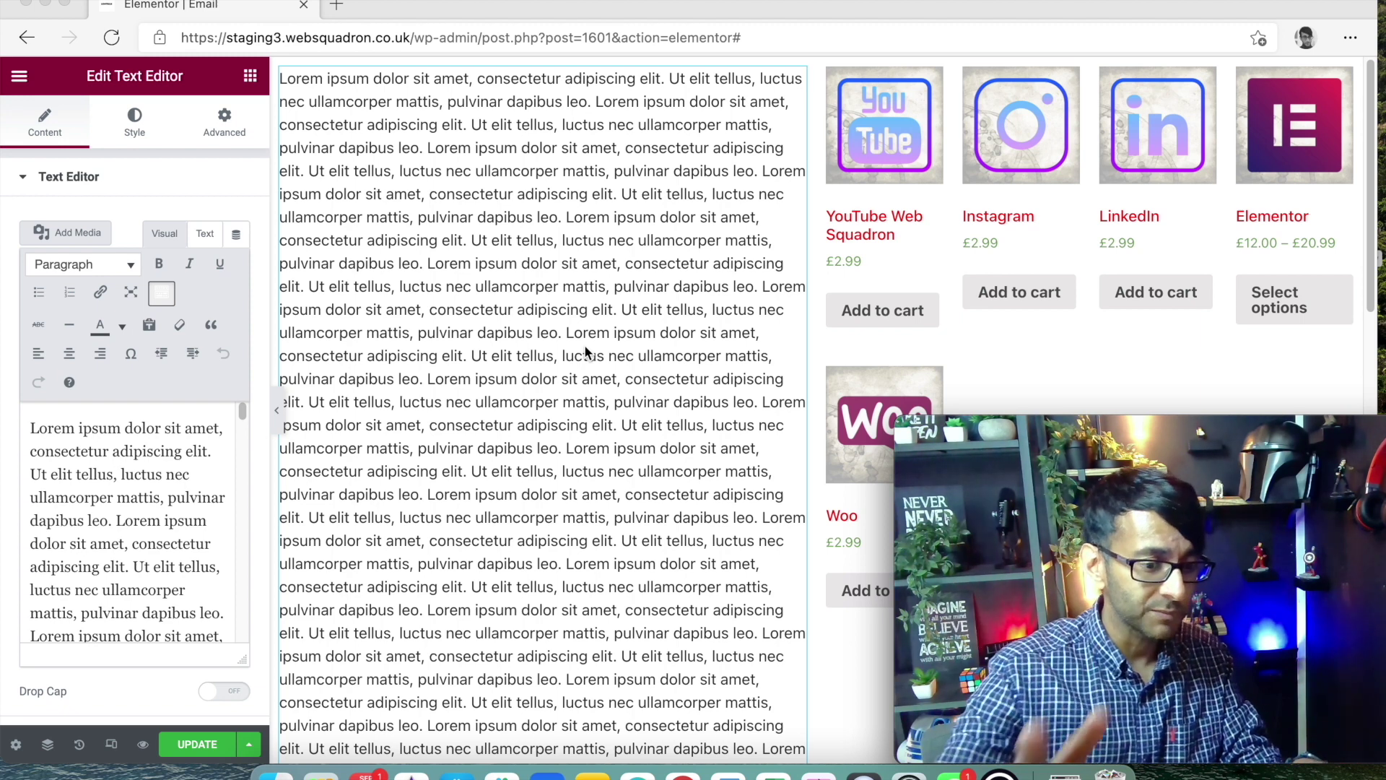
# Select the lorem text block, then the right-hand product grid widget to open its settings.
pyautogui.click(616, 211)
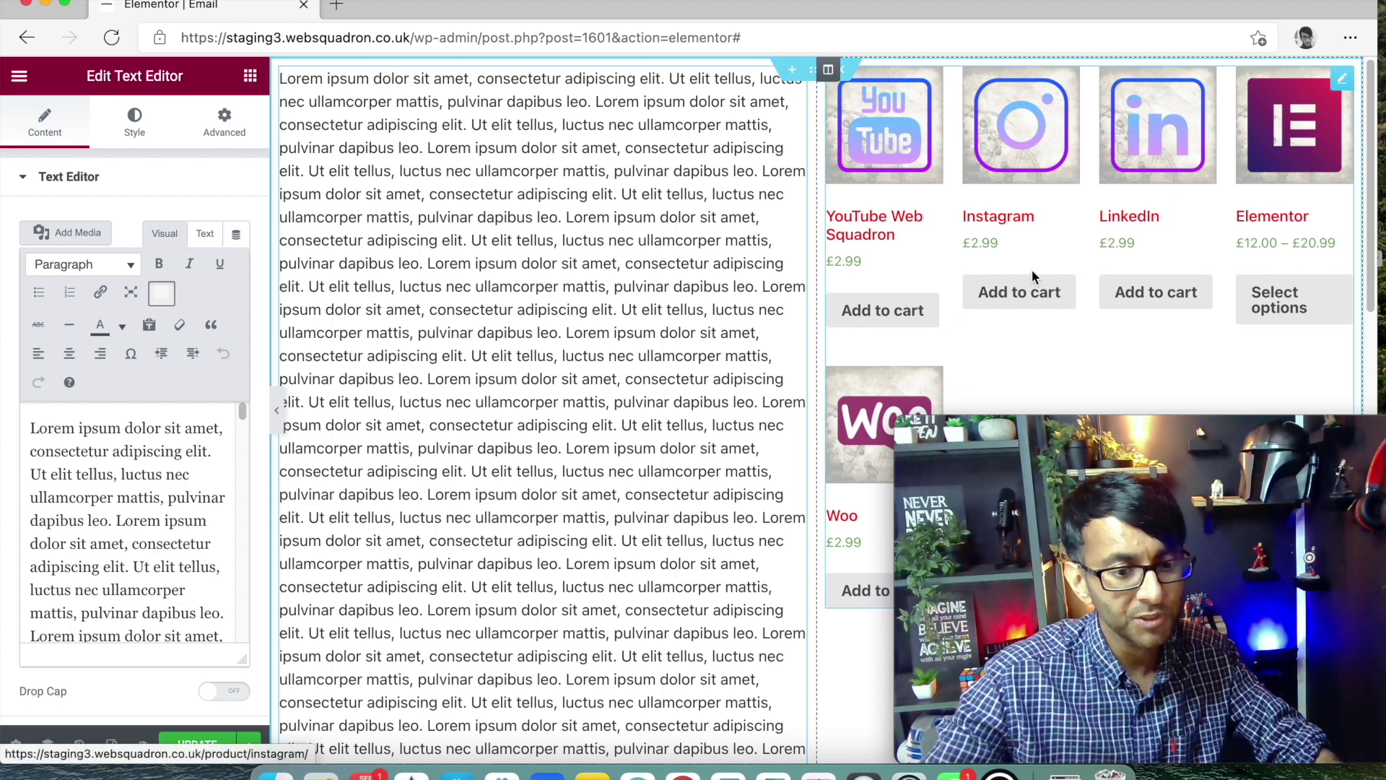
pyautogui.click(1071, 348)
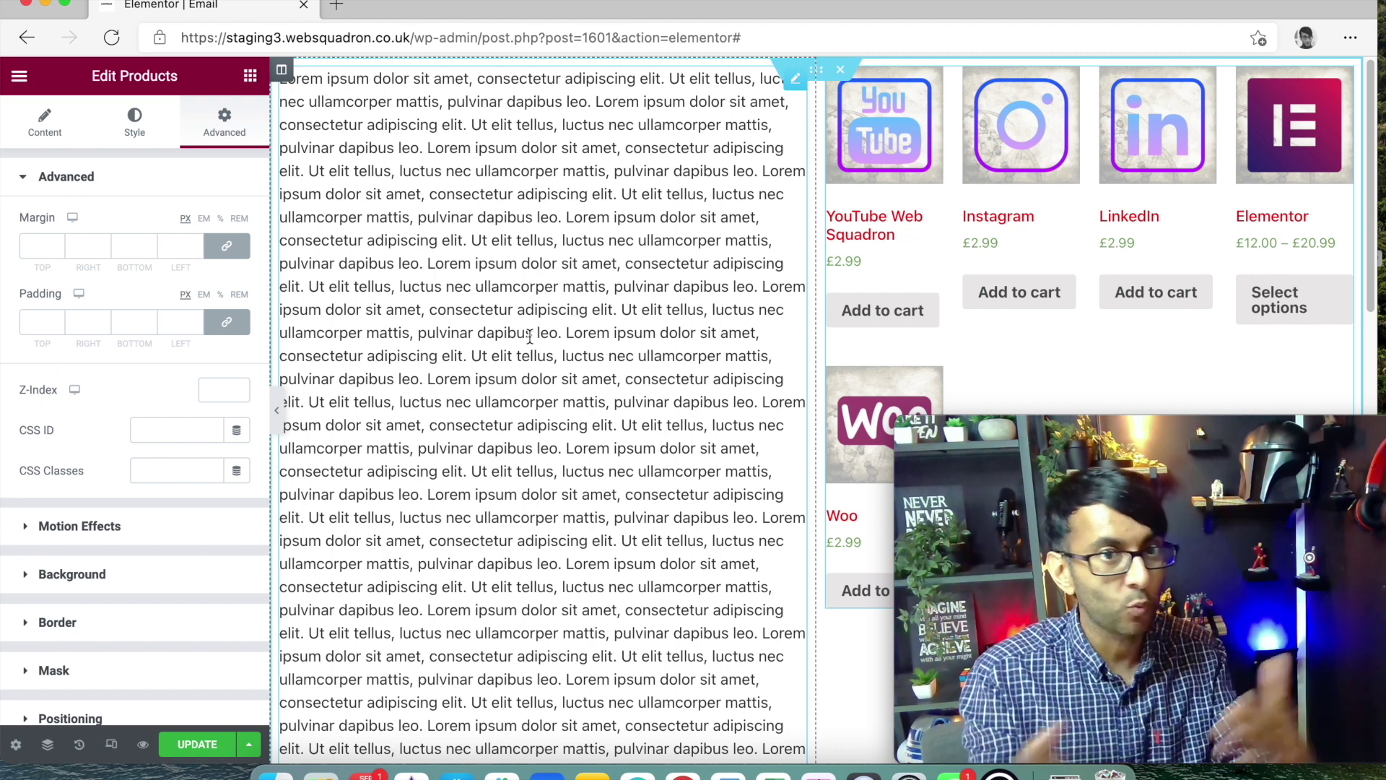
pyautogui.scroll(-10, 659, 387)
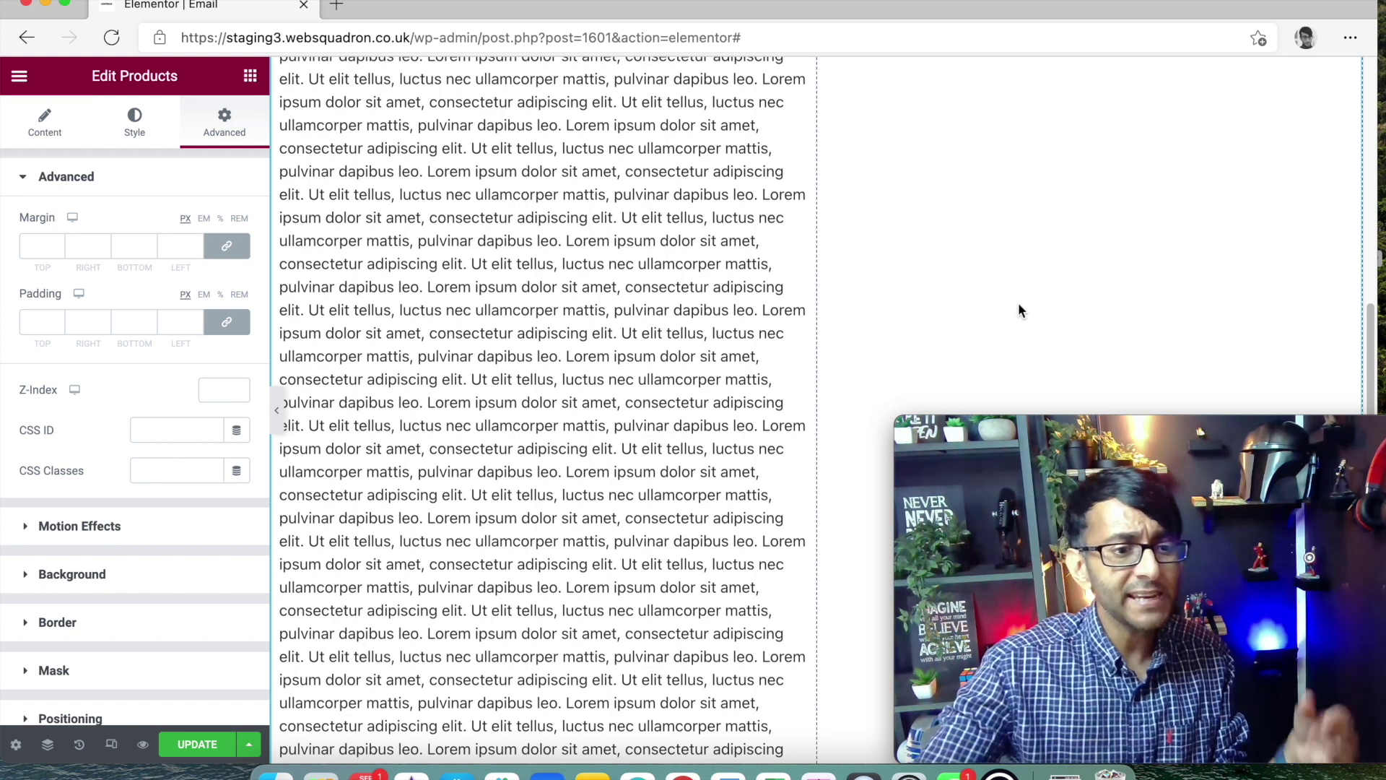
pyautogui.scroll(5, 1020, 309)
pyautogui.scroll(-4, 911, 315)
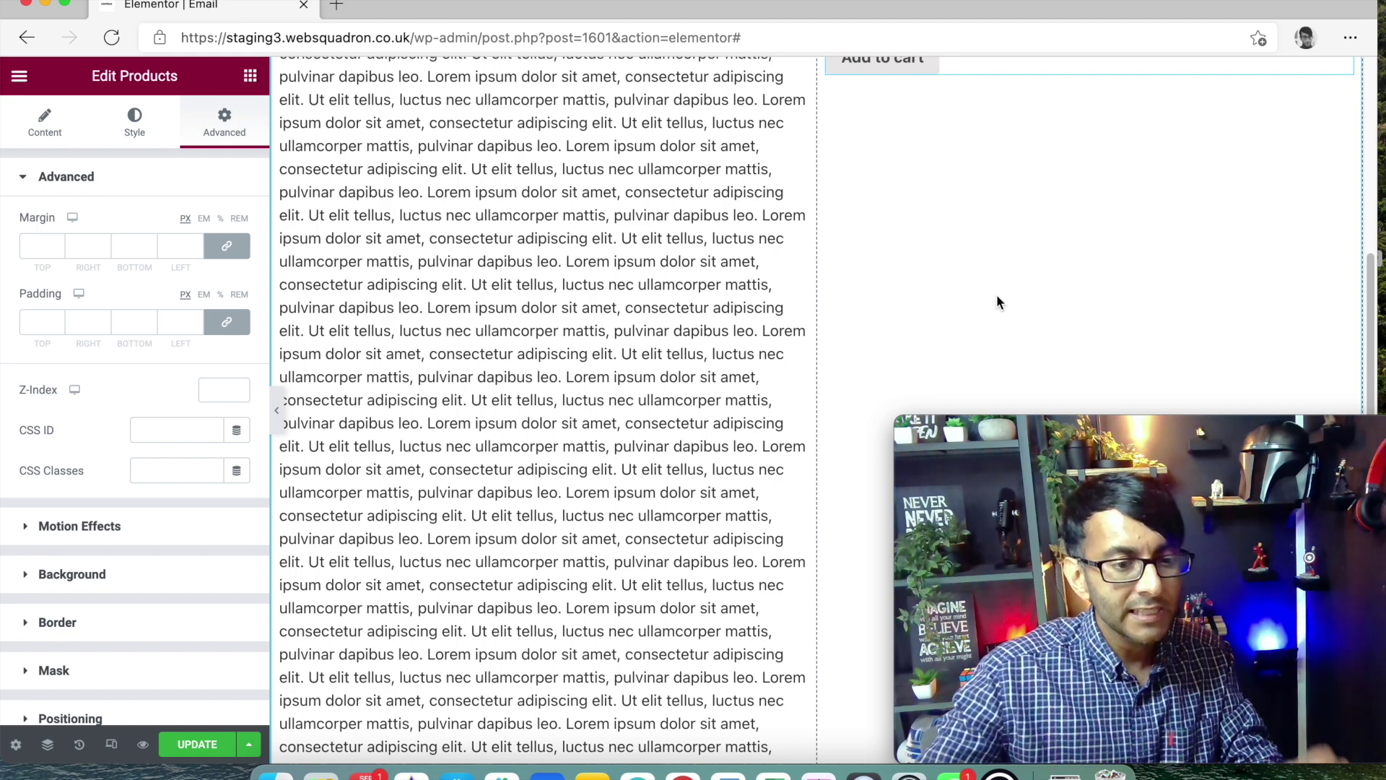
pyautogui.scroll(4, 1008, 293)
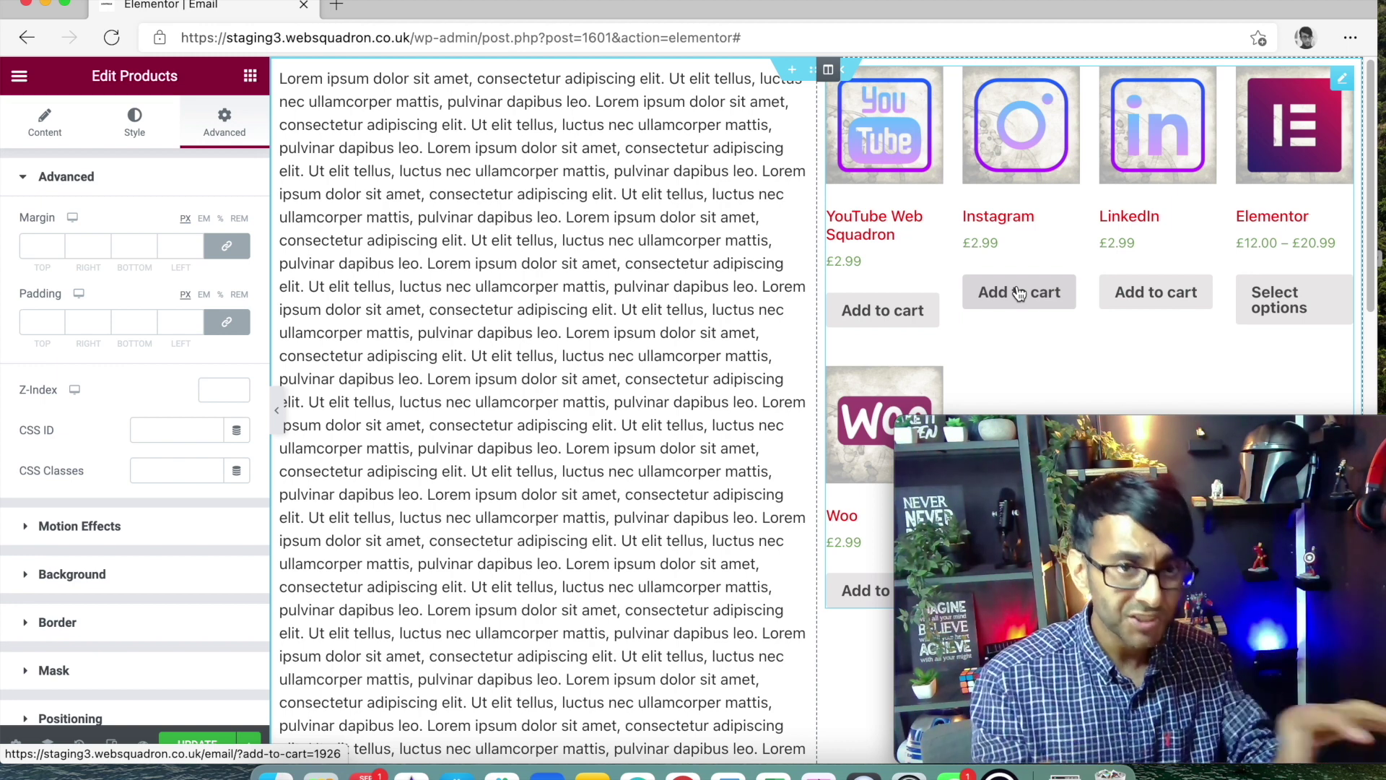
pyautogui.scroll(-10, 768, 542)
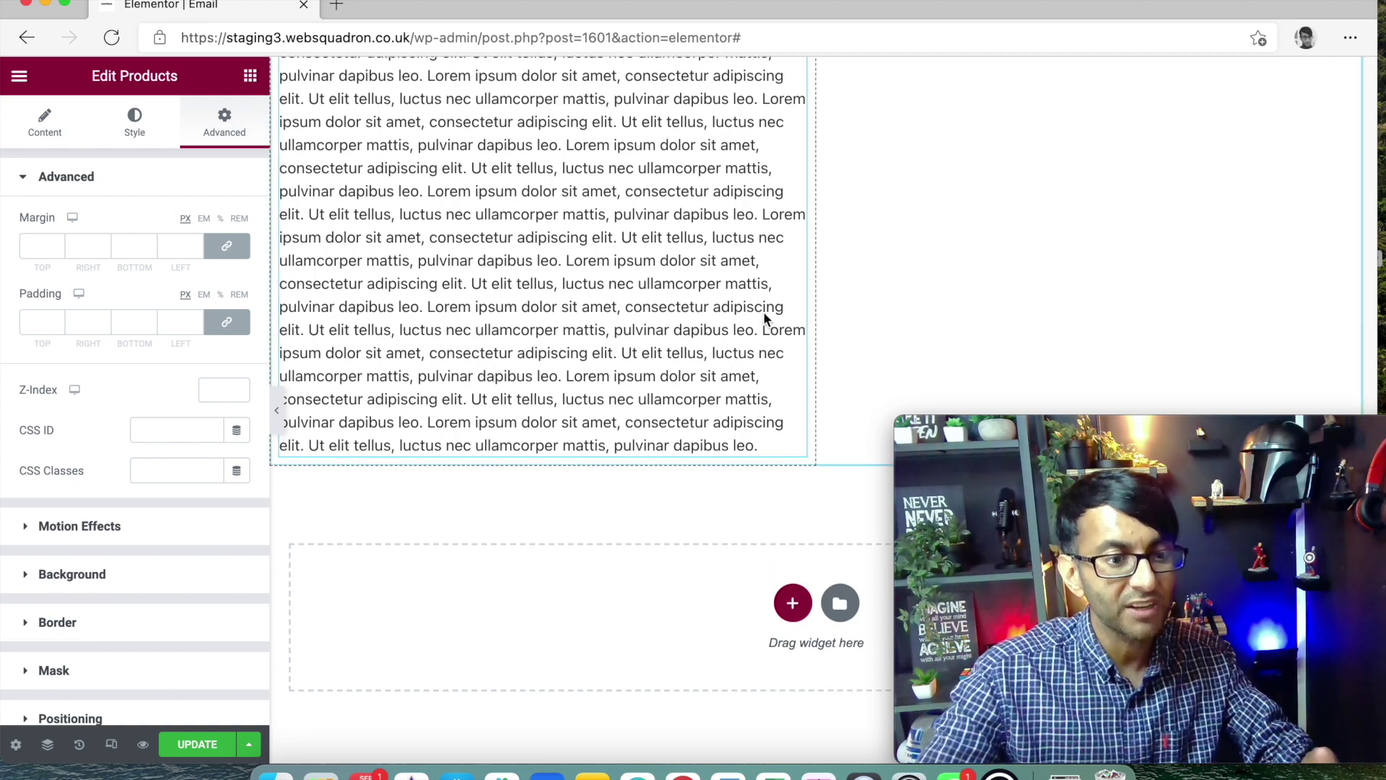
pyautogui.scroll(5, 764, 311)
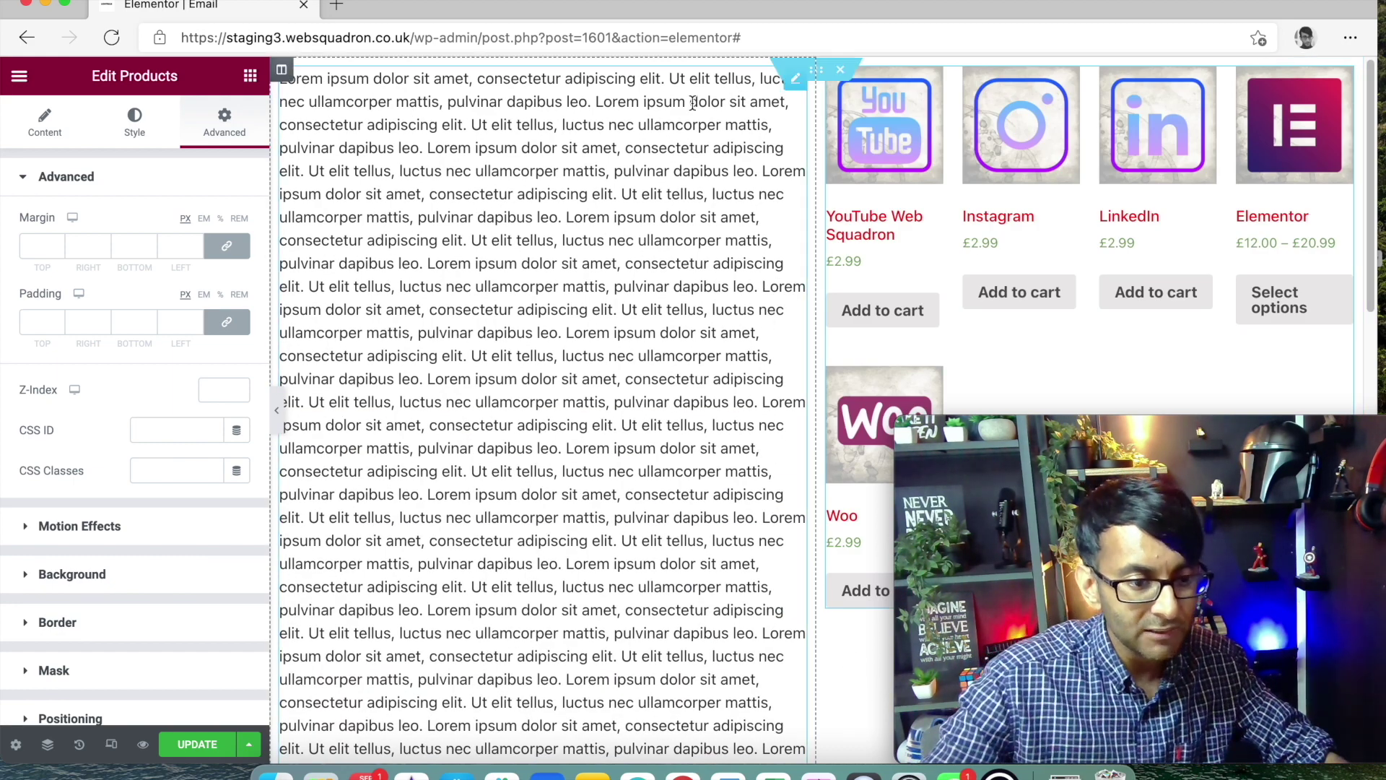
# Open the section's settings, then the lorem text block's Text Editor settings.
pyautogui.rightClick(820, 79)
pyautogui.click(873, 86)
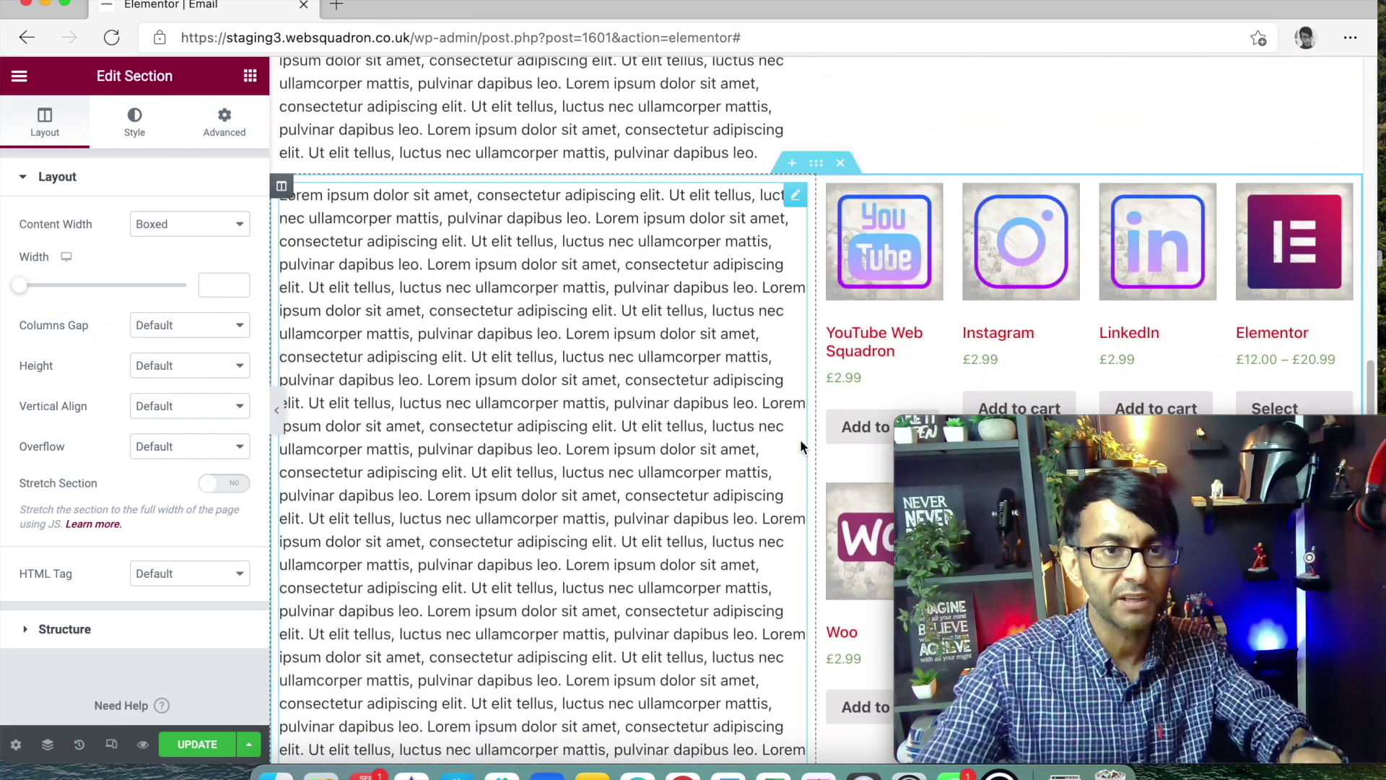
pyautogui.click(727, 349)
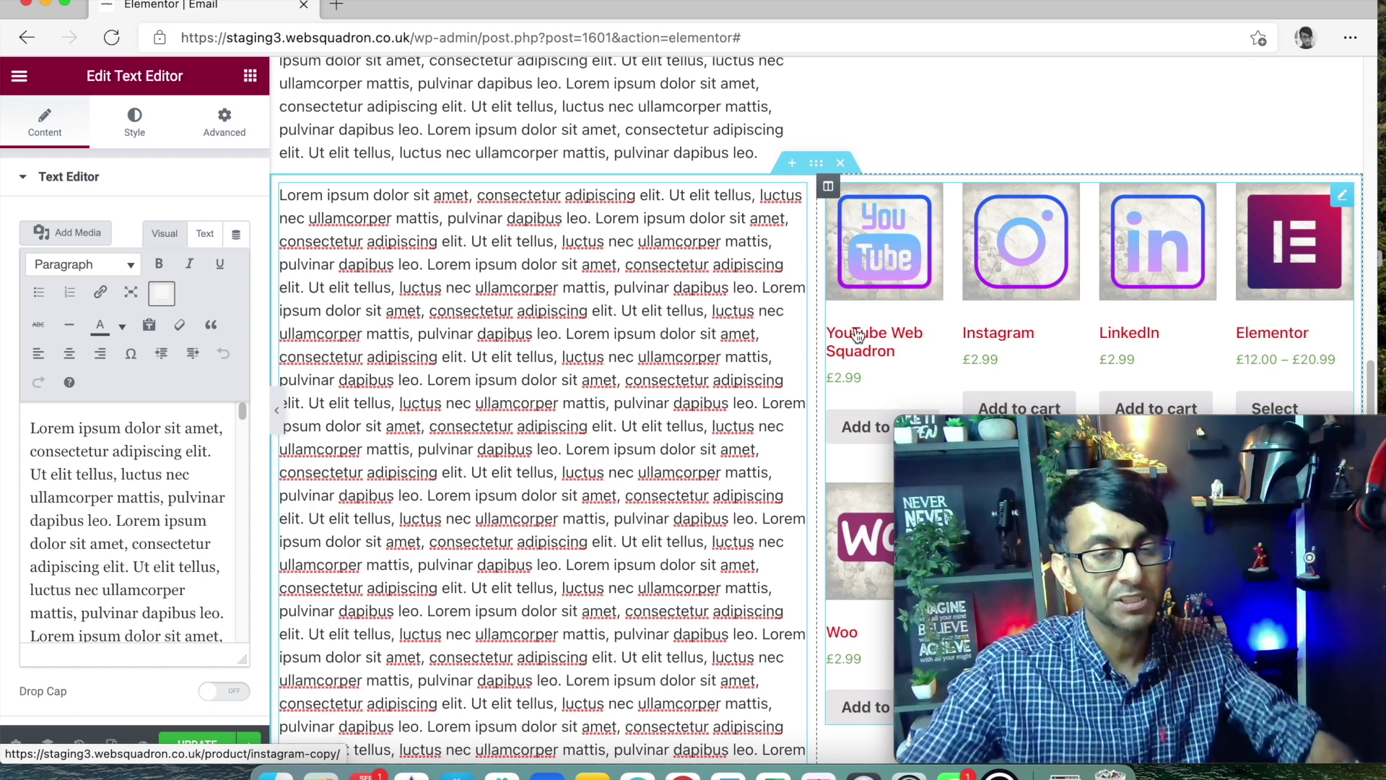
pyautogui.scroll(-3, 989, 254)
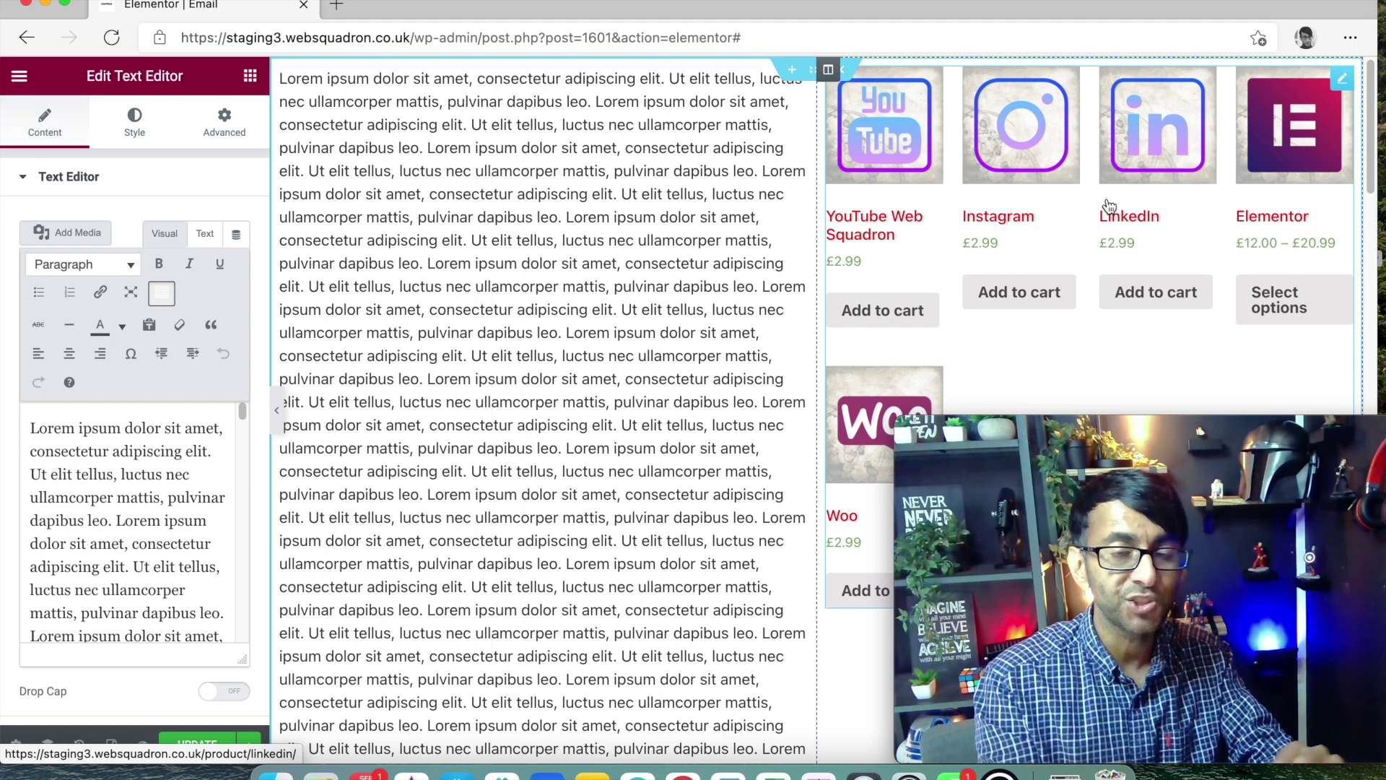
# Copy the product grid widget, then delete it from the right column.
pyautogui.rightClick(1347, 85)
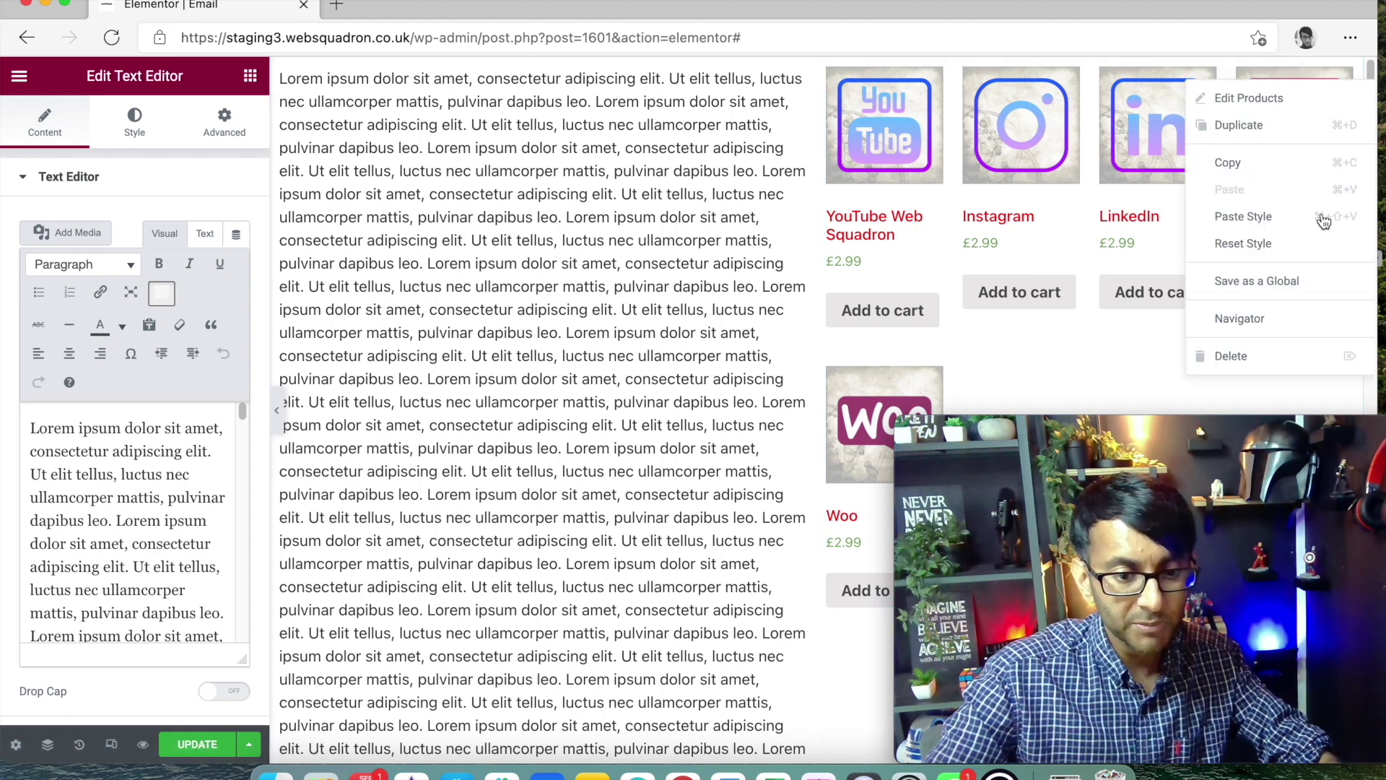
pyautogui.click(1268, 161)
pyautogui.rightClick(1336, 78)
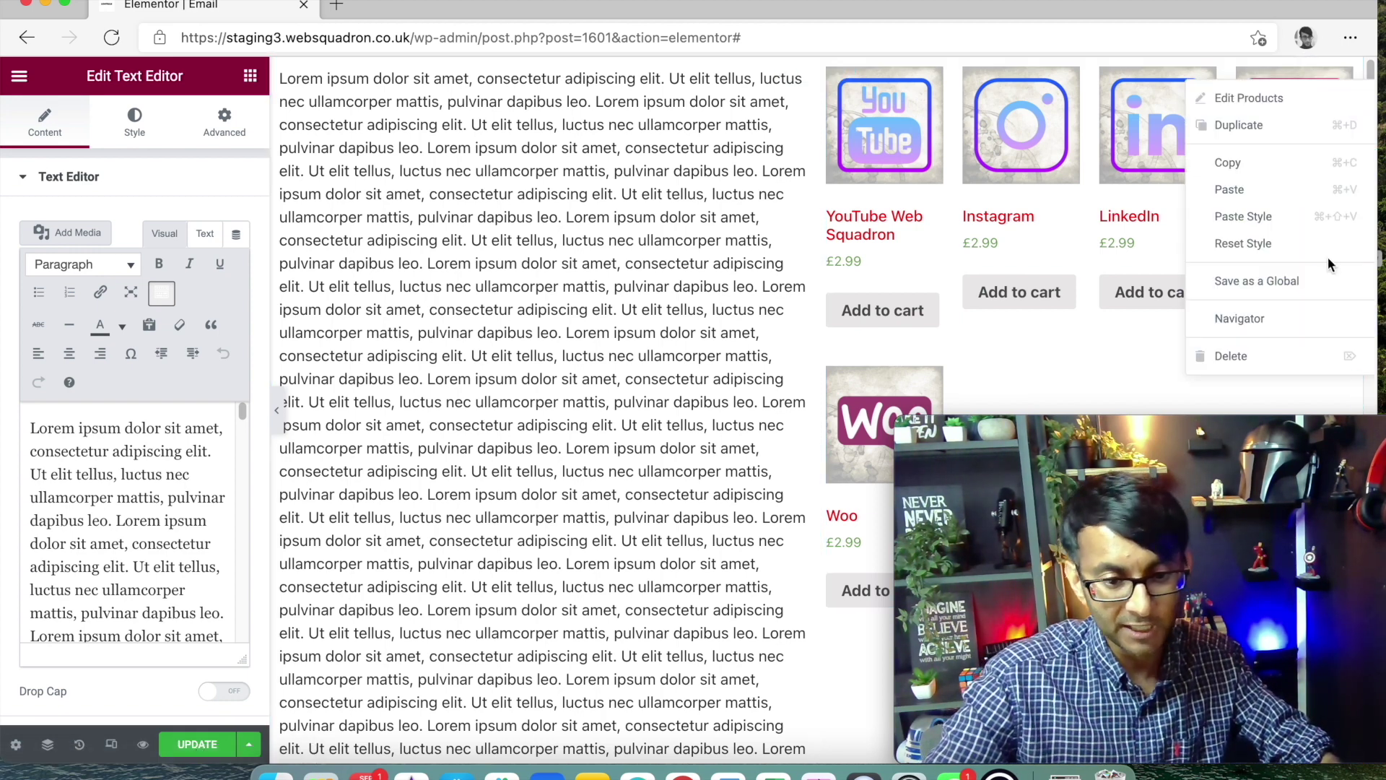
pyautogui.click(1274, 357)
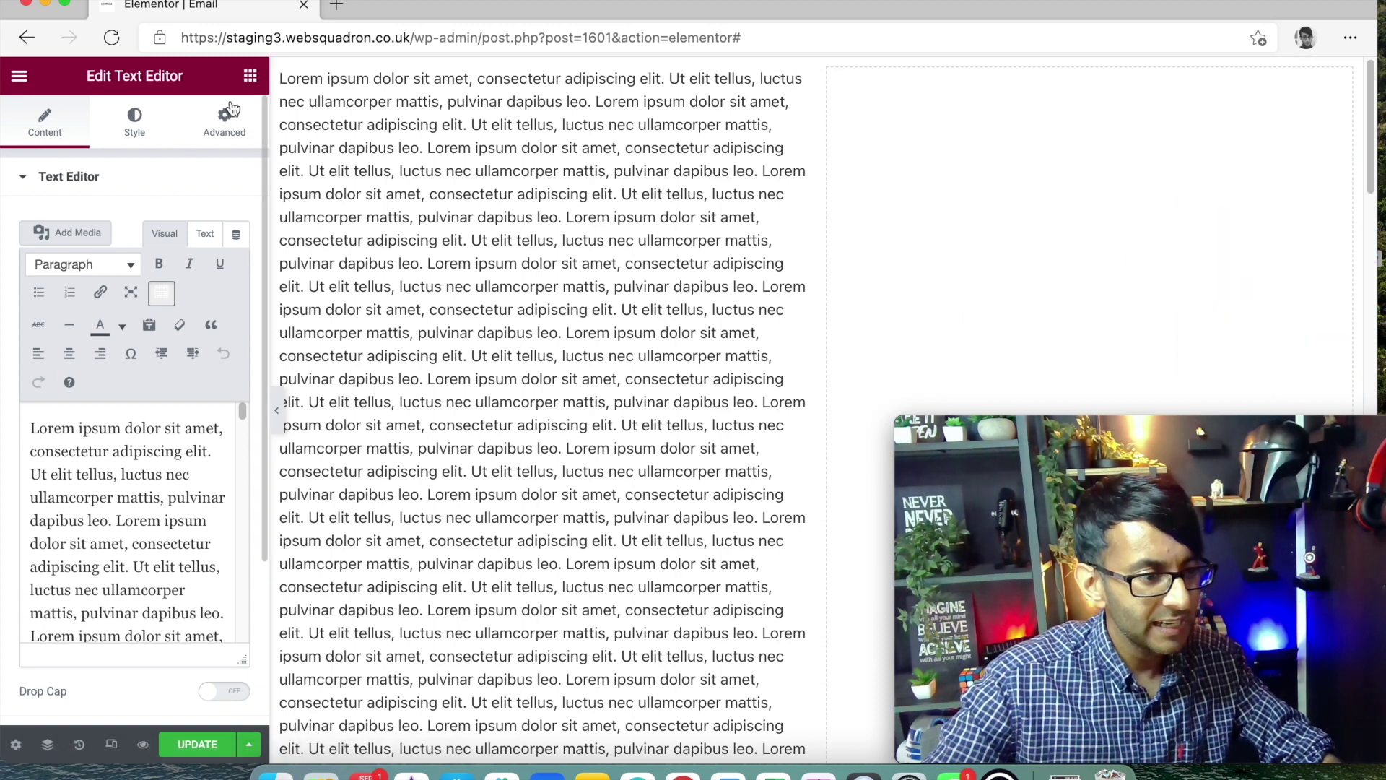
# Add a single-column inner section to the right column with Full Width content and No Gap.
pyautogui.click(249, 85)
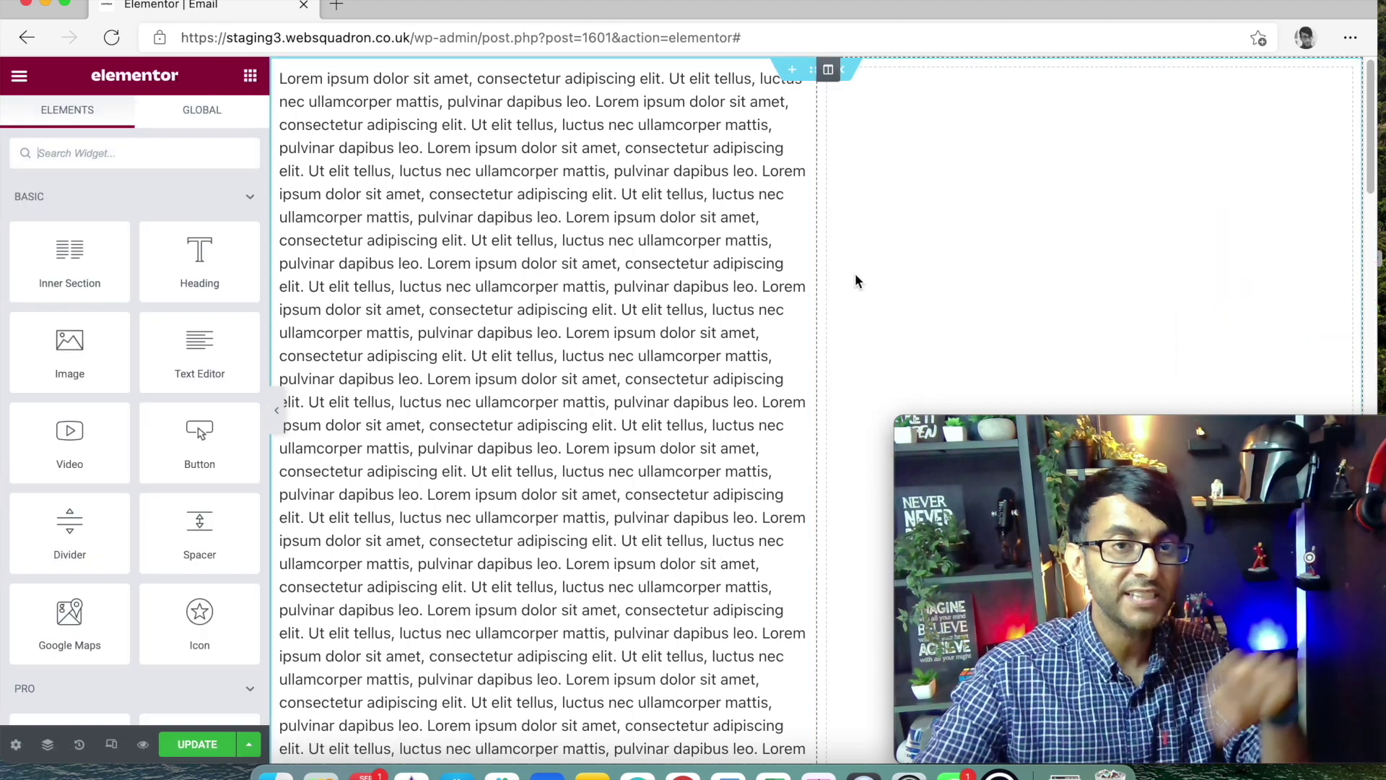
pyautogui.moveTo(72, 263); pyautogui.dragTo(996, 144)
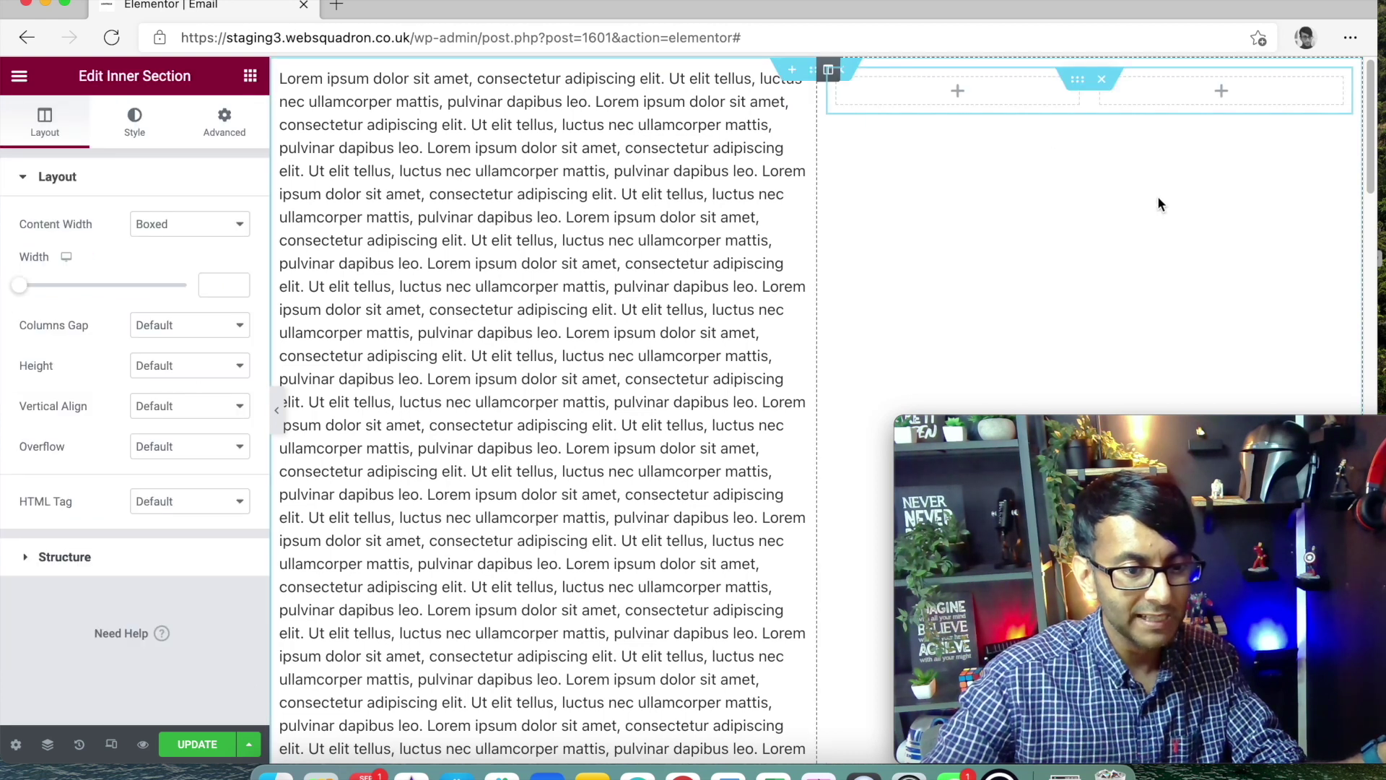
pyautogui.rightClick(1102, 101)
pyautogui.click(1181, 375)
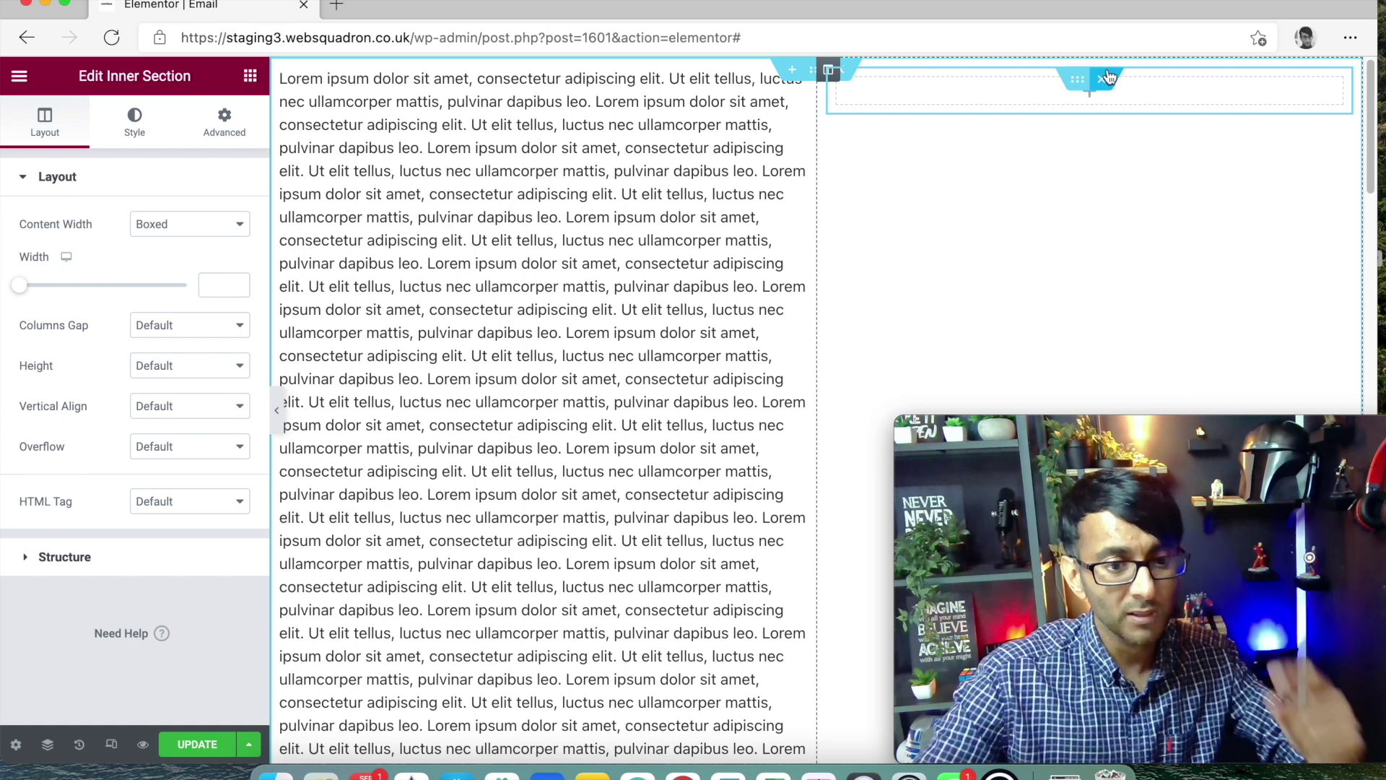
pyautogui.click(176, 234)
pyautogui.click(176, 269)
pyautogui.click(184, 279)
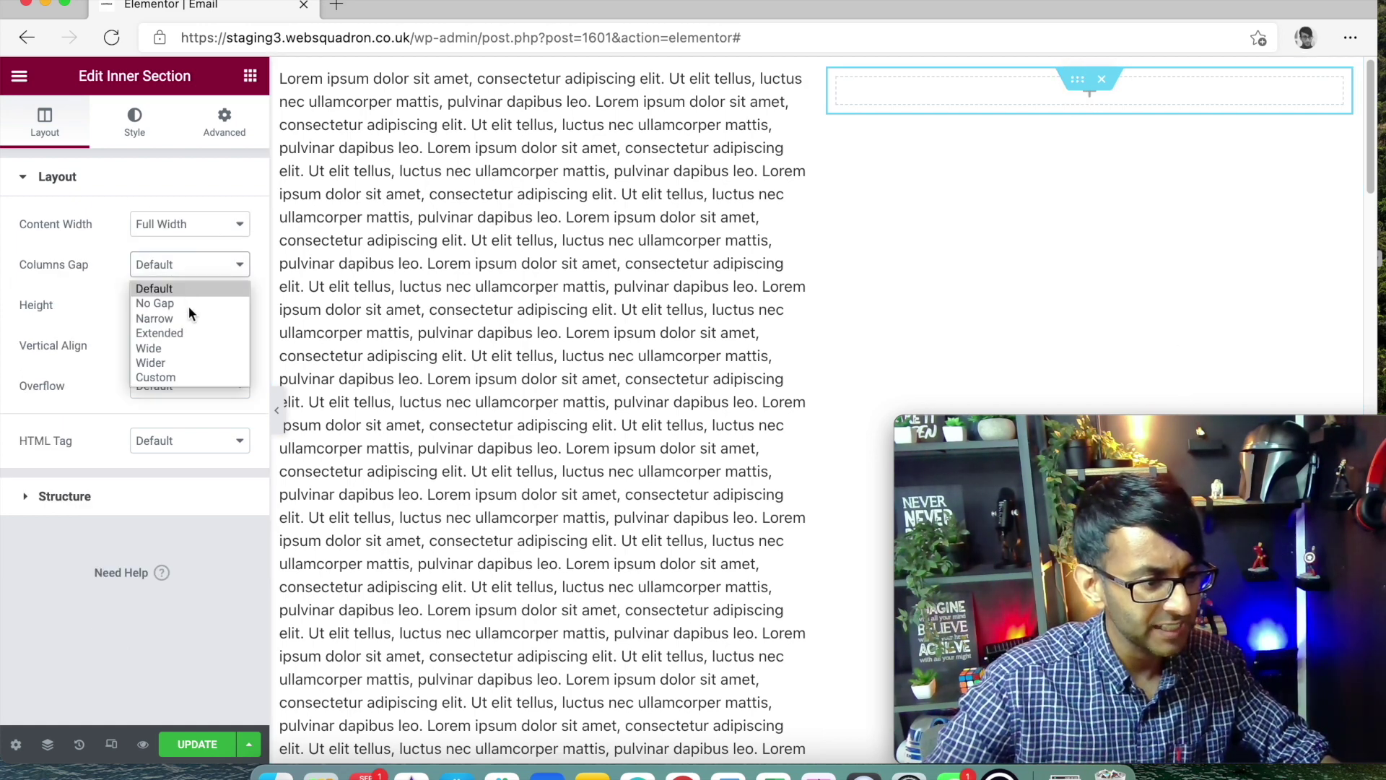
pyautogui.click(187, 309)
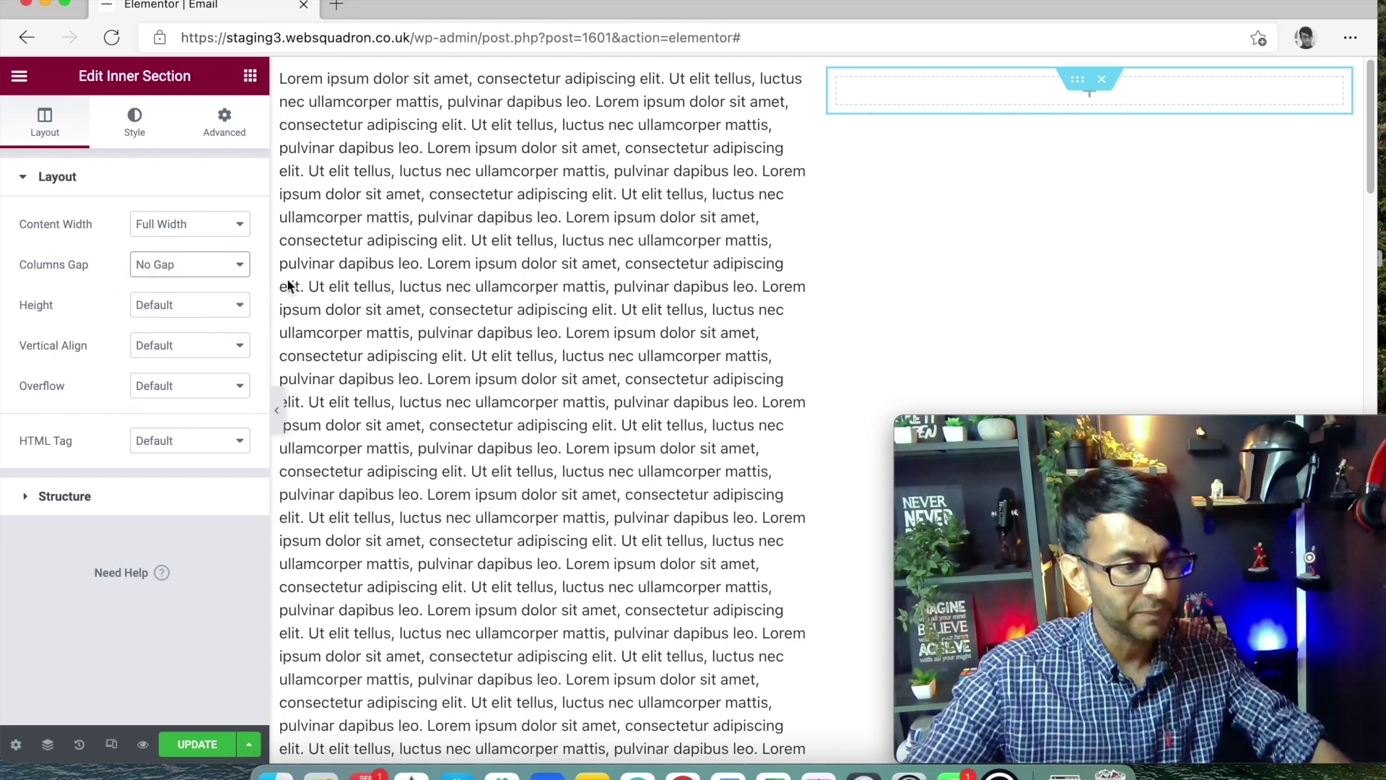
pyautogui.click(950, 103)
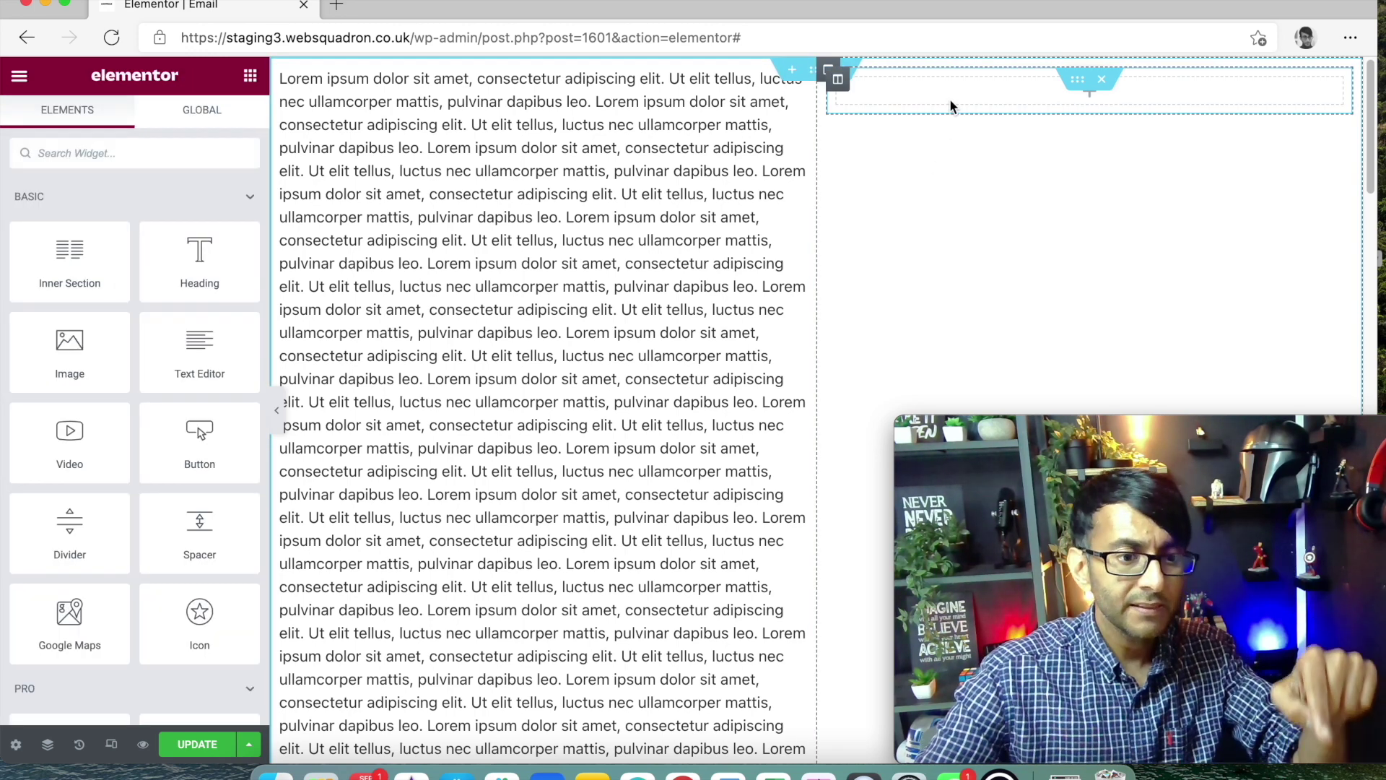
# Paste the copied product grid into the inner section's empty column.
pyautogui.rightClick(951, 95)
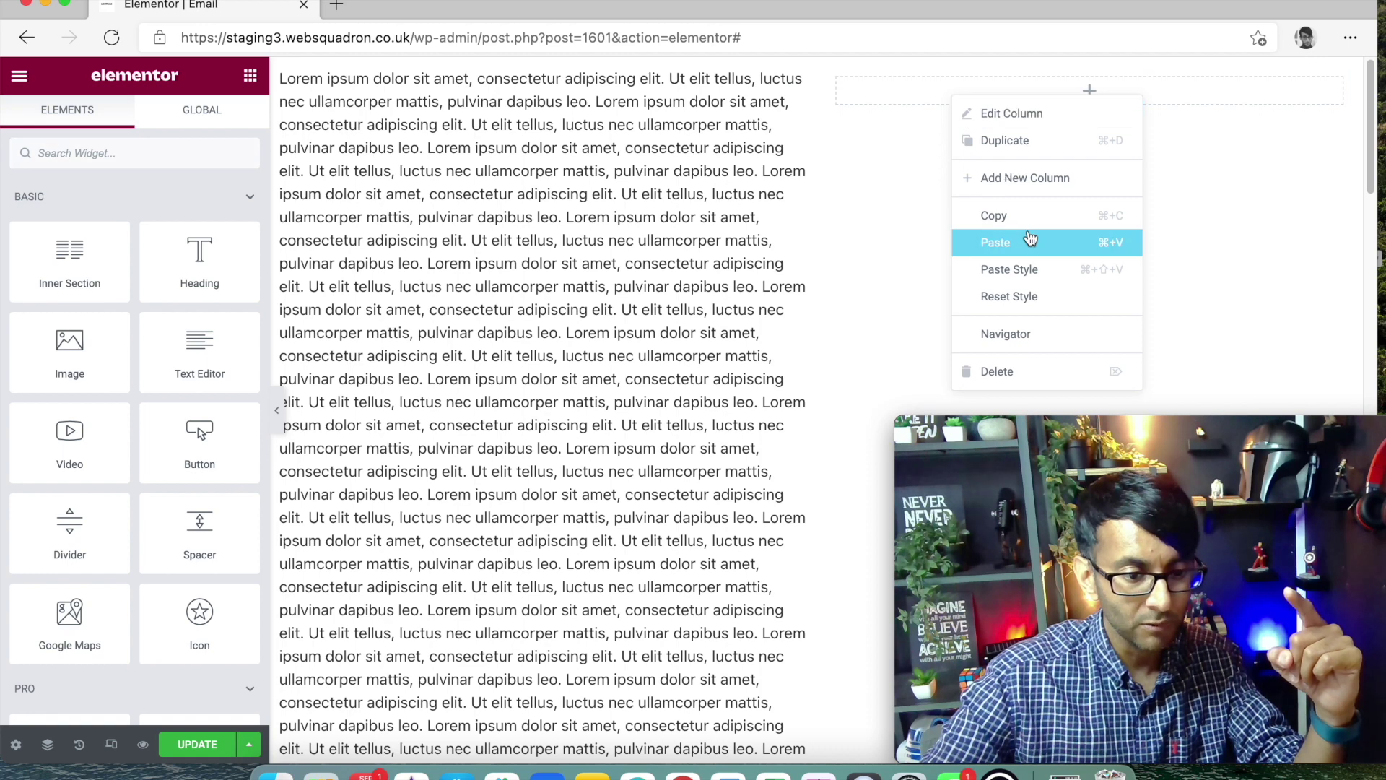
pyautogui.click(1030, 242)
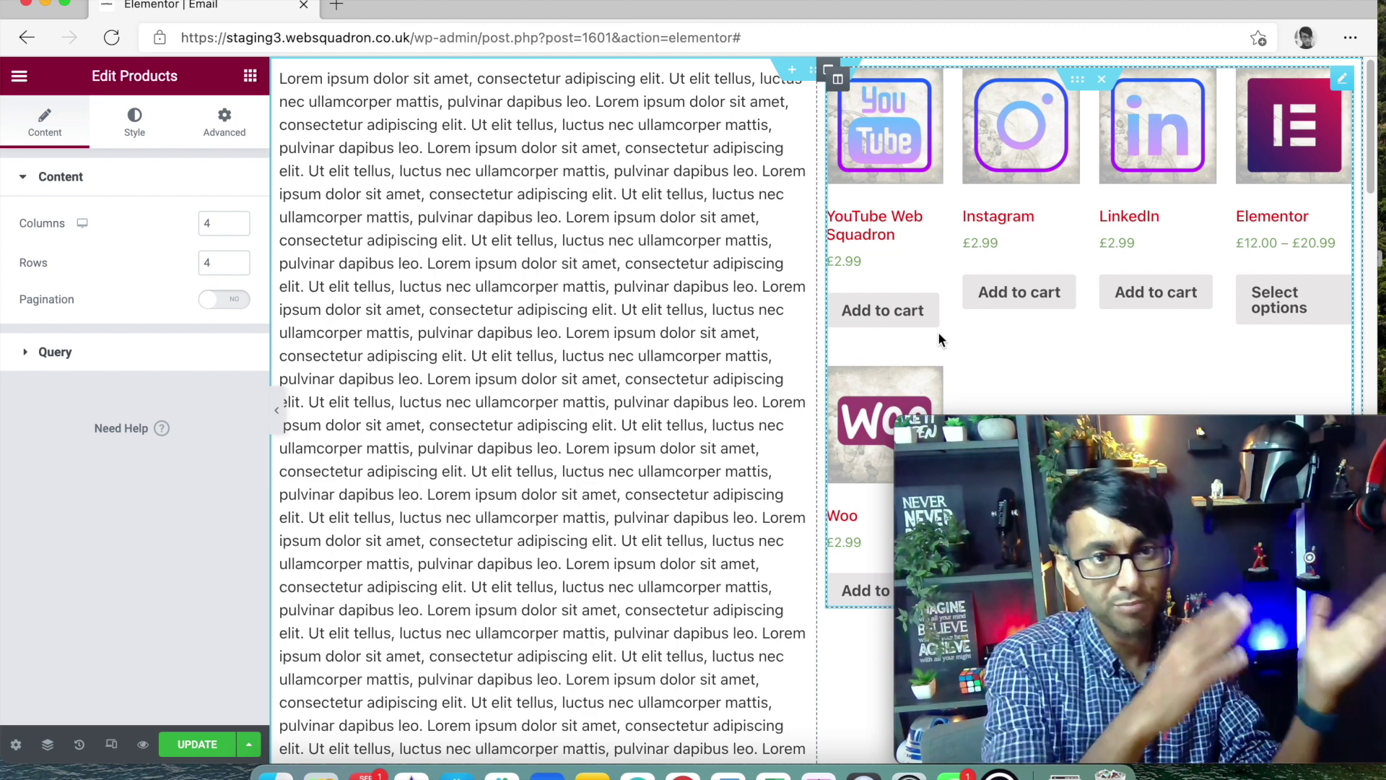
pyautogui.scroll(-1, 655, 419)
pyautogui.scroll(-5, 655, 420)
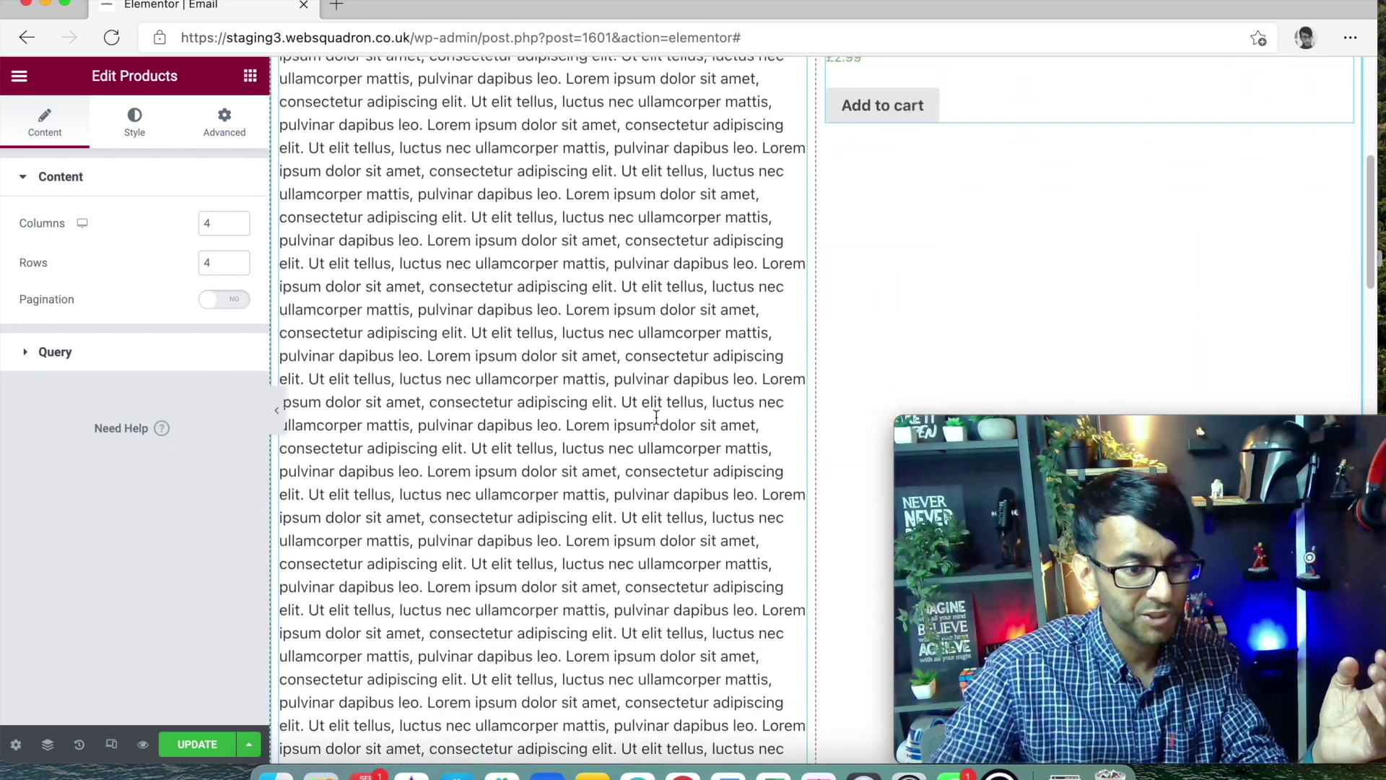
pyautogui.scroll(5, 655, 422)
pyautogui.scroll(-4, 654, 425)
pyautogui.scroll(8, 699, 401)
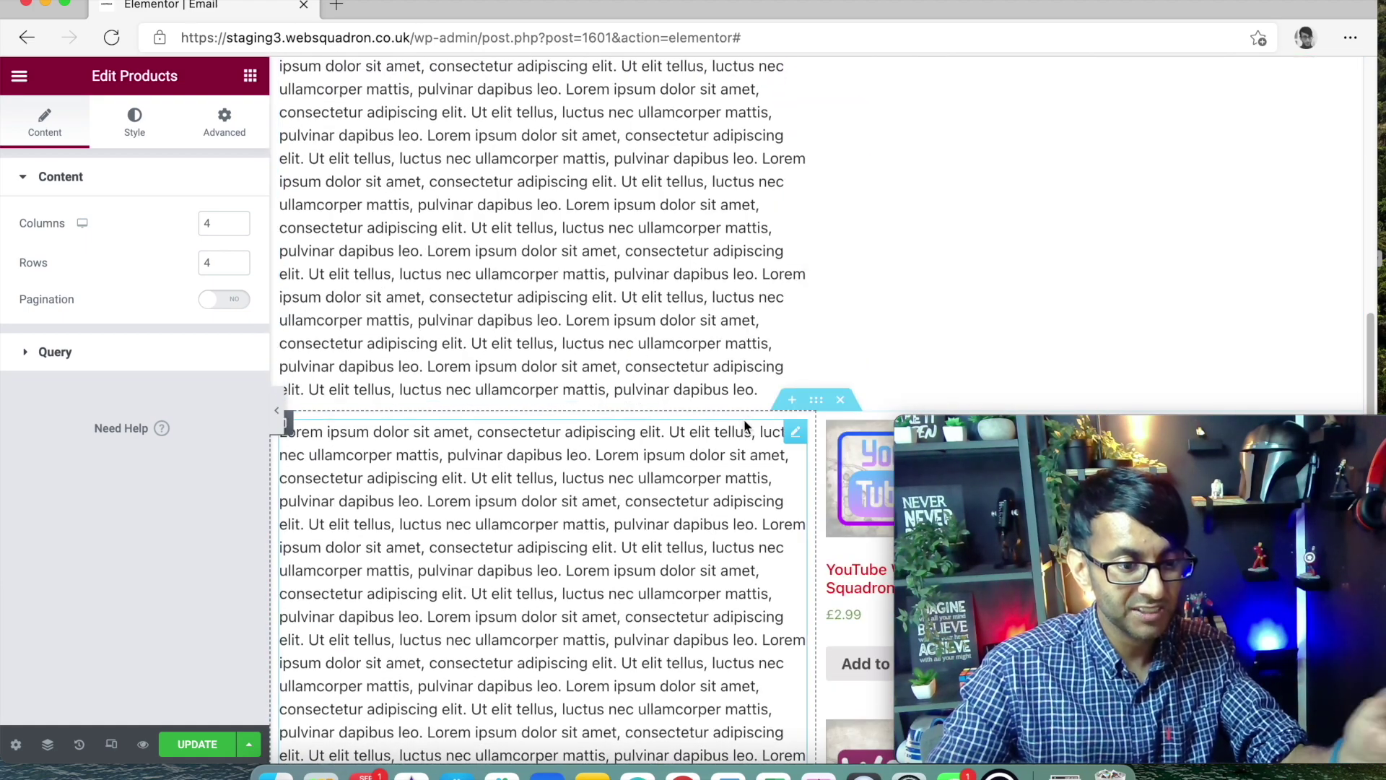
pyautogui.click(817, 400)
# Set the section's Style background to Classic using the Light Grey global colour.
pyautogui.click(135, 119)
pyautogui.click(159, 265)
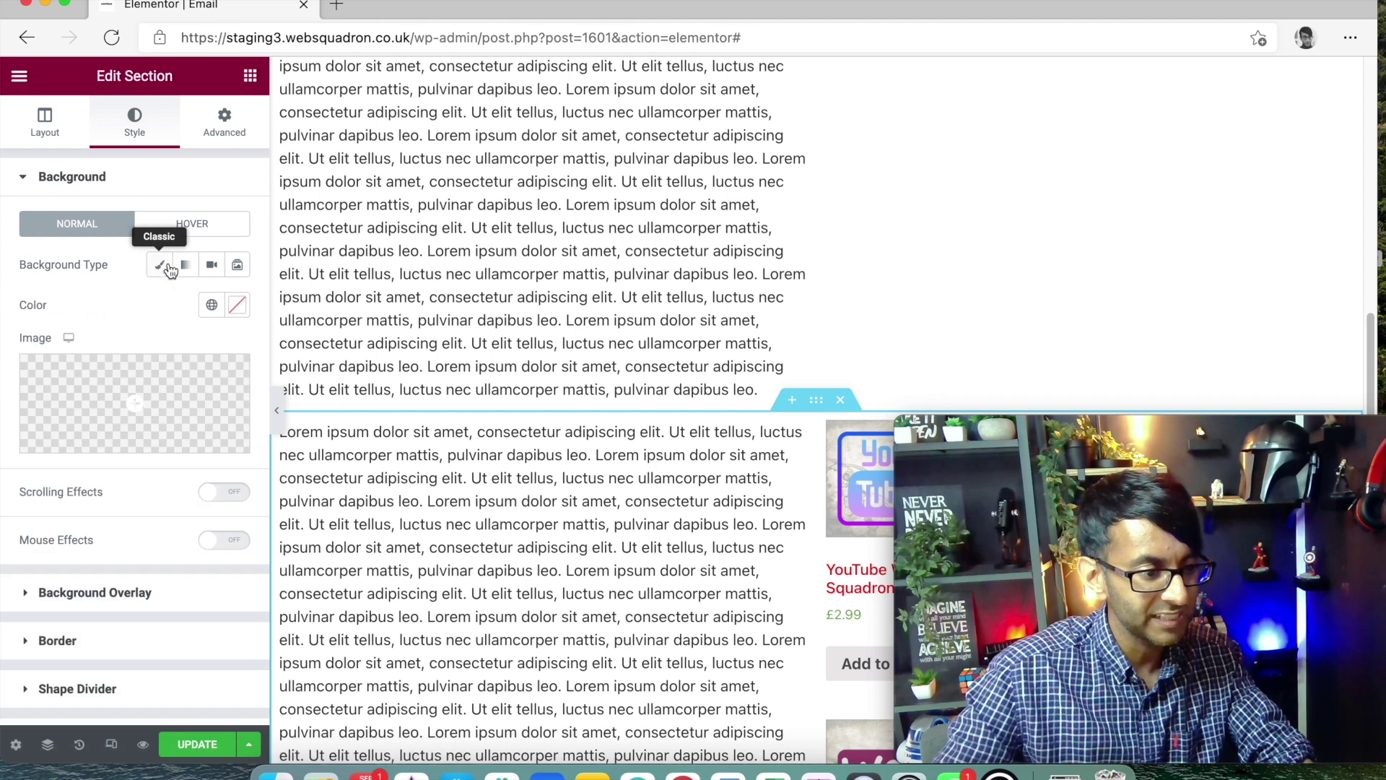
pyautogui.click(211, 305)
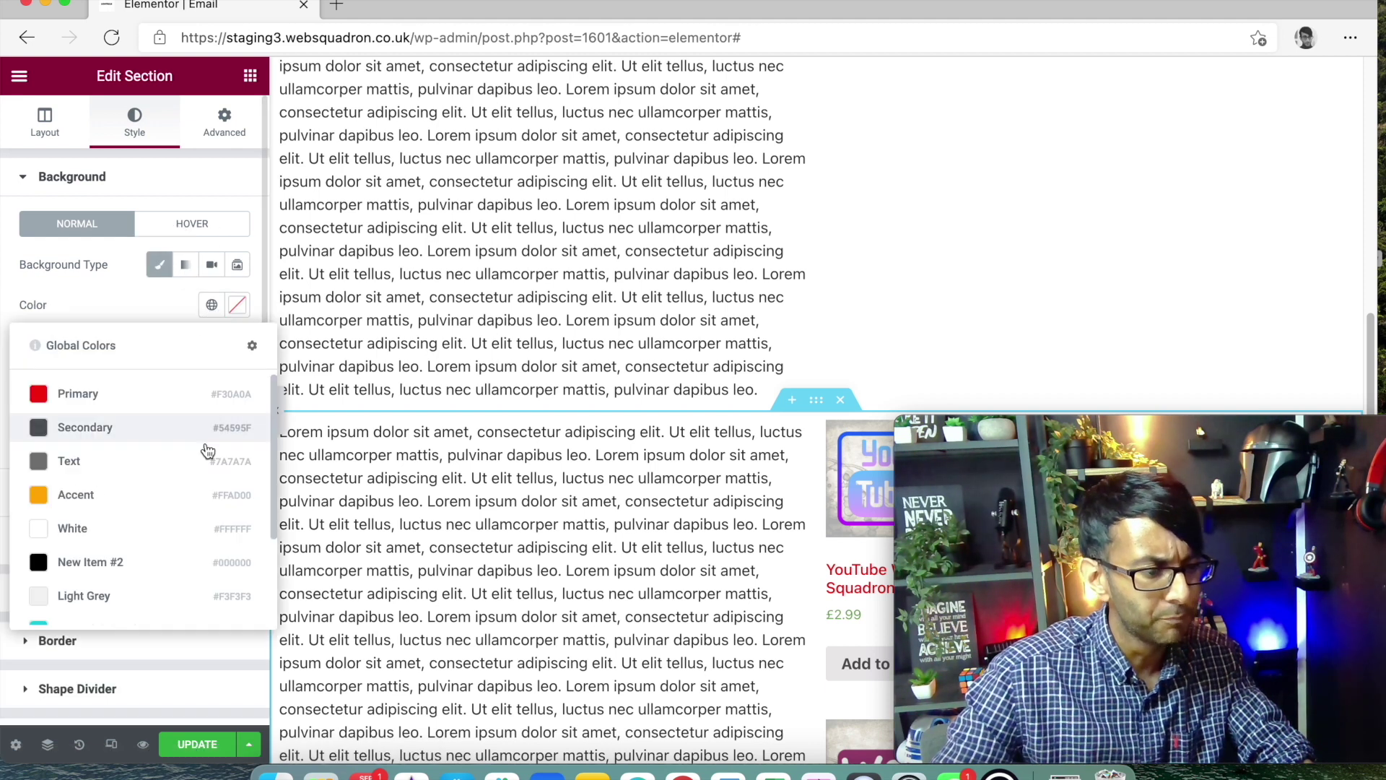
pyautogui.click(136, 535)
pyautogui.click(212, 305)
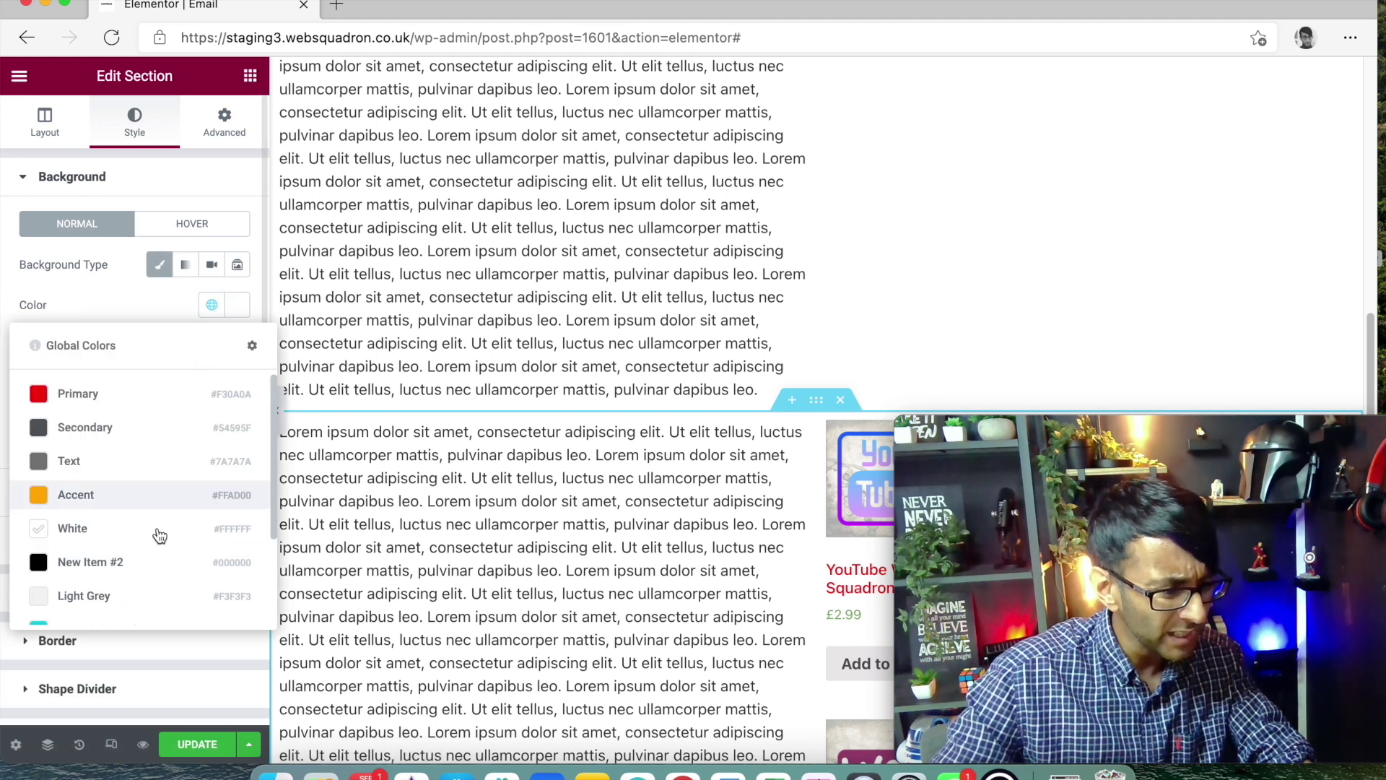
pyautogui.click(140, 588)
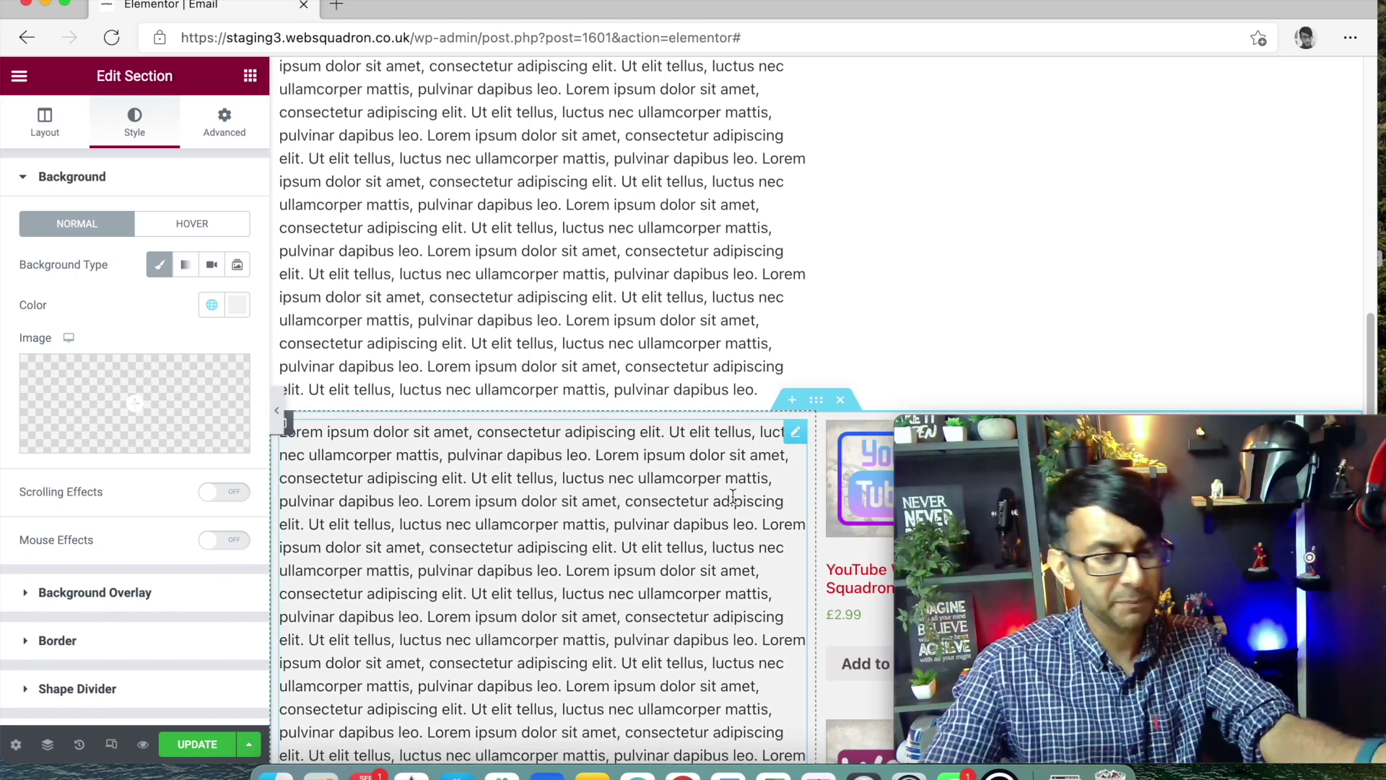
pyautogui.scroll(3, 706, 465)
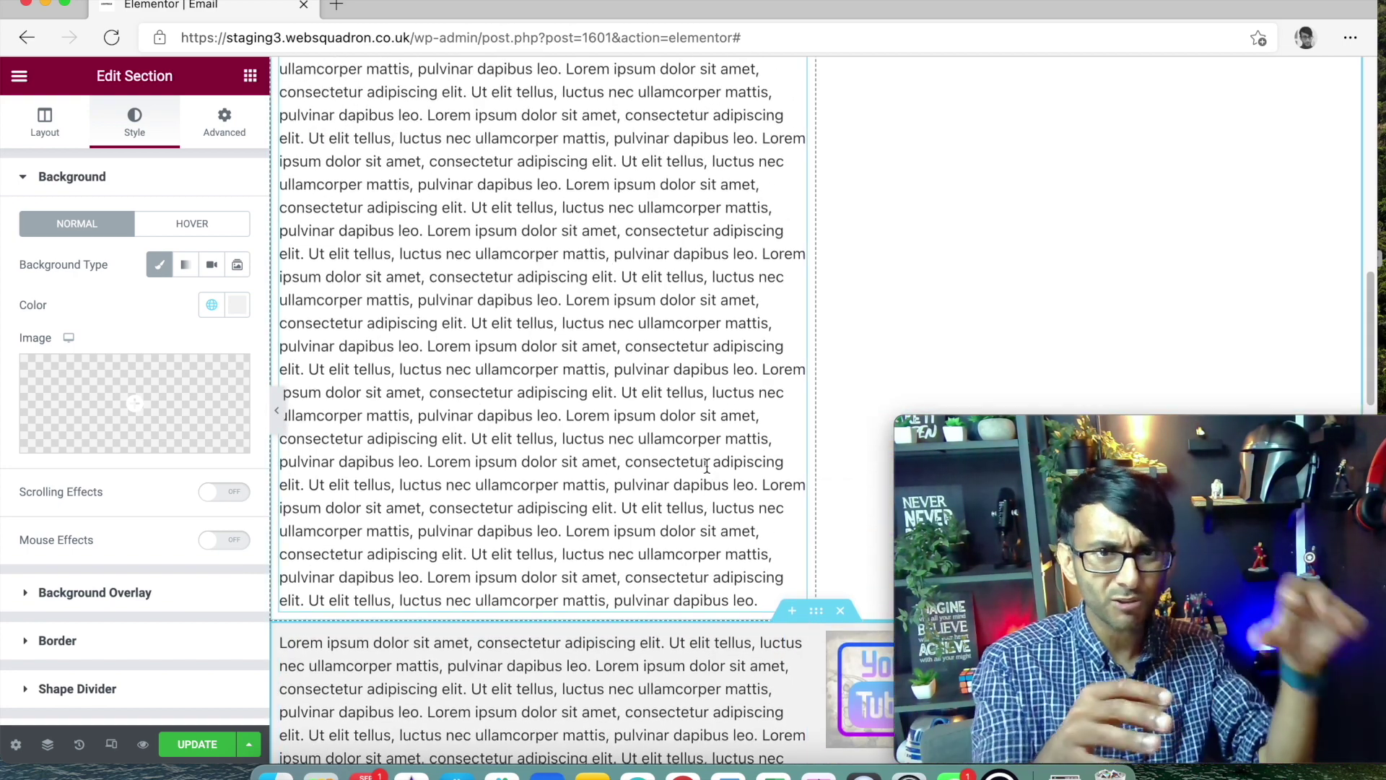
pyautogui.scroll(-8, 781, 305)
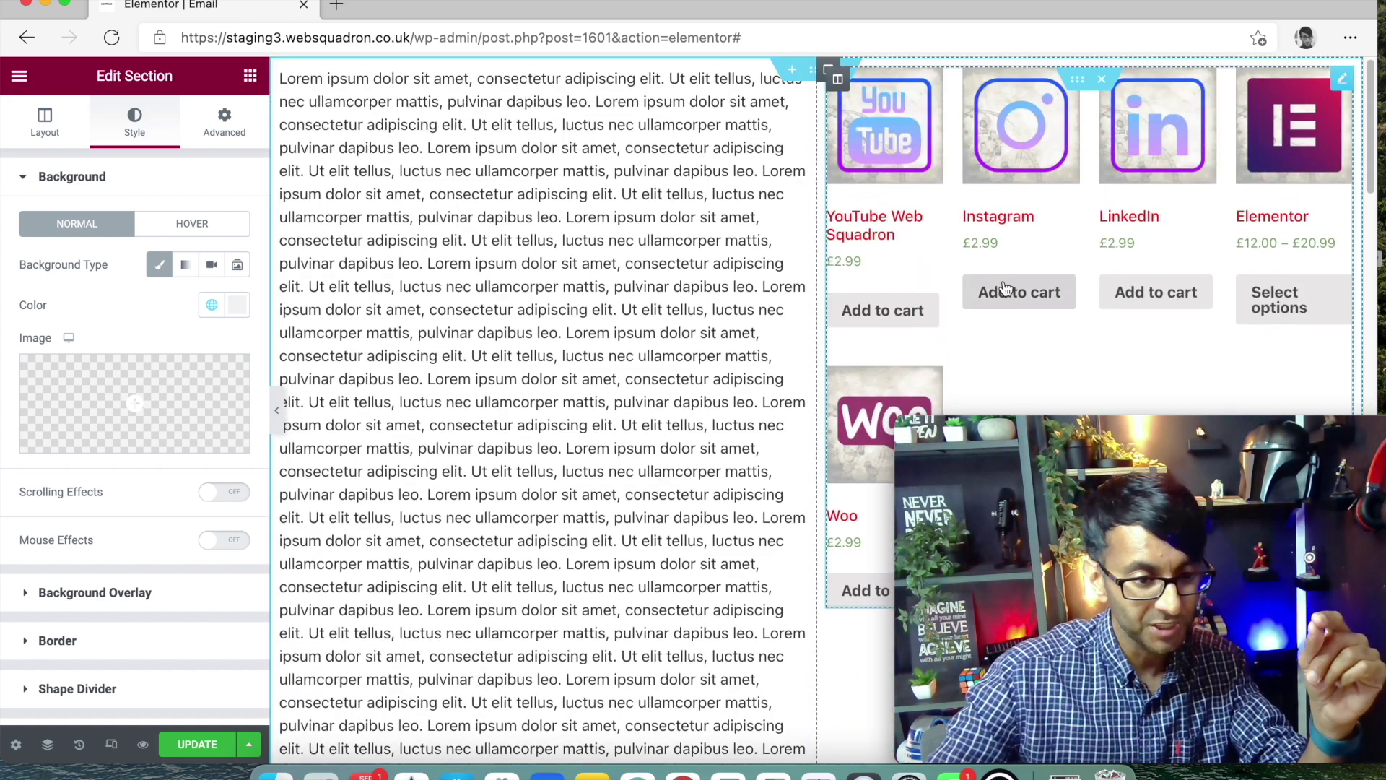
# Select the products inner section and set its Motion Effects Sticky option to Top.
pyautogui.click(1145, 182)
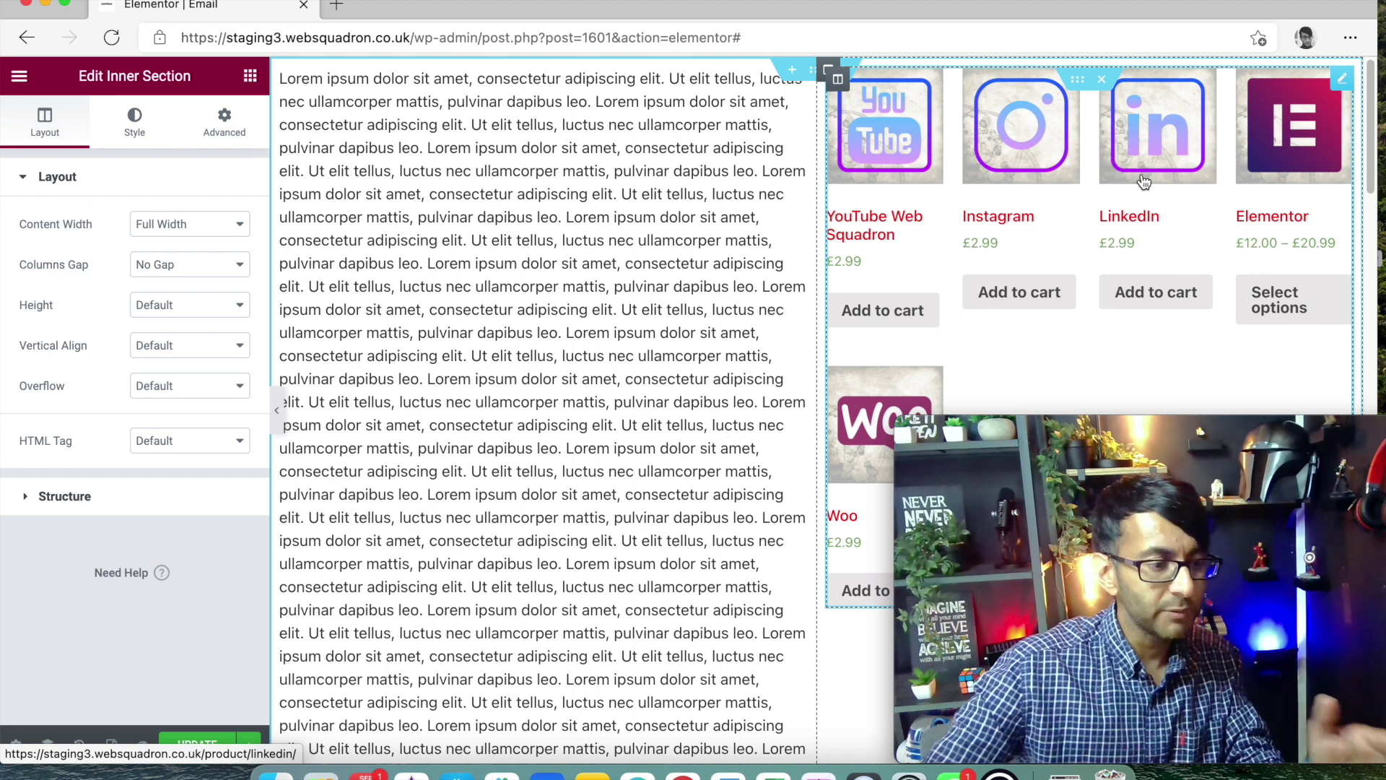
pyautogui.click(1077, 80)
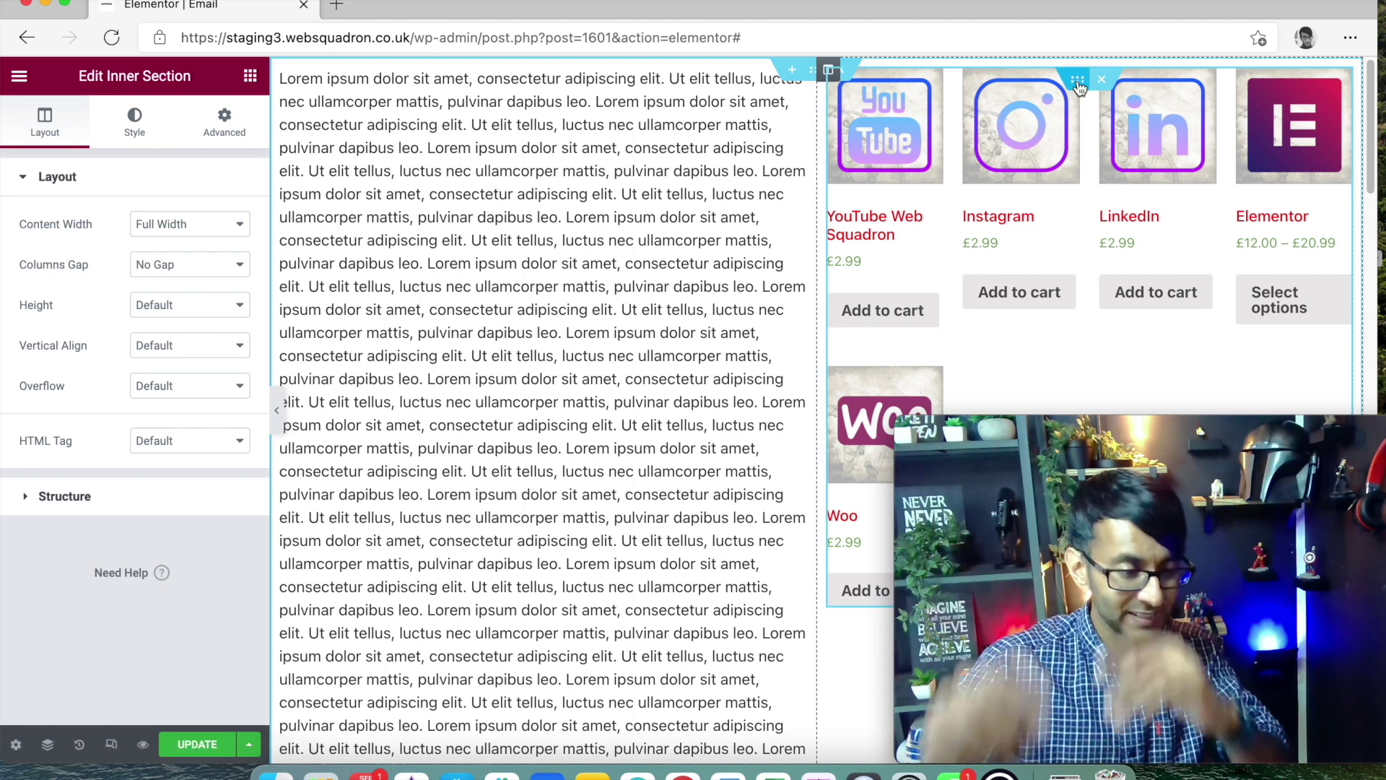
pyautogui.click(225, 121)
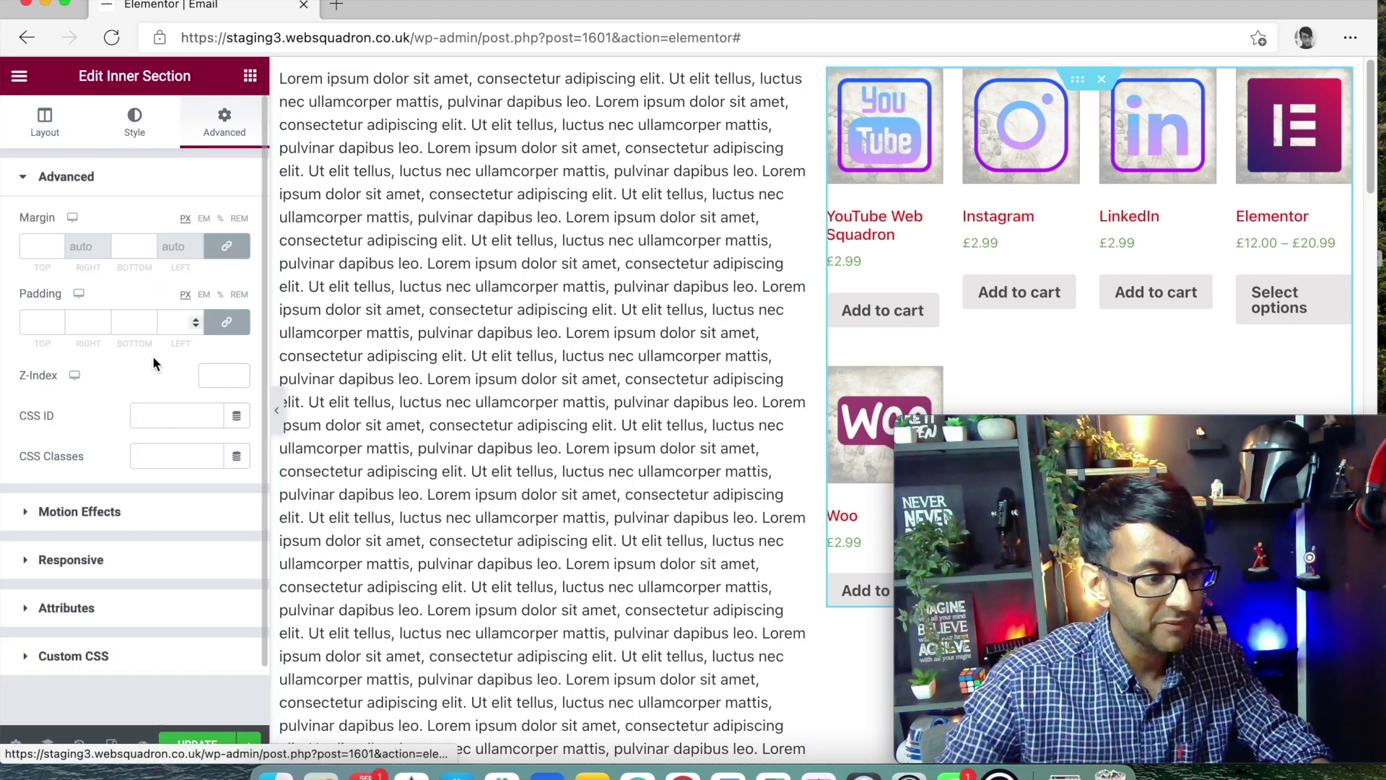
pyautogui.click(161, 514)
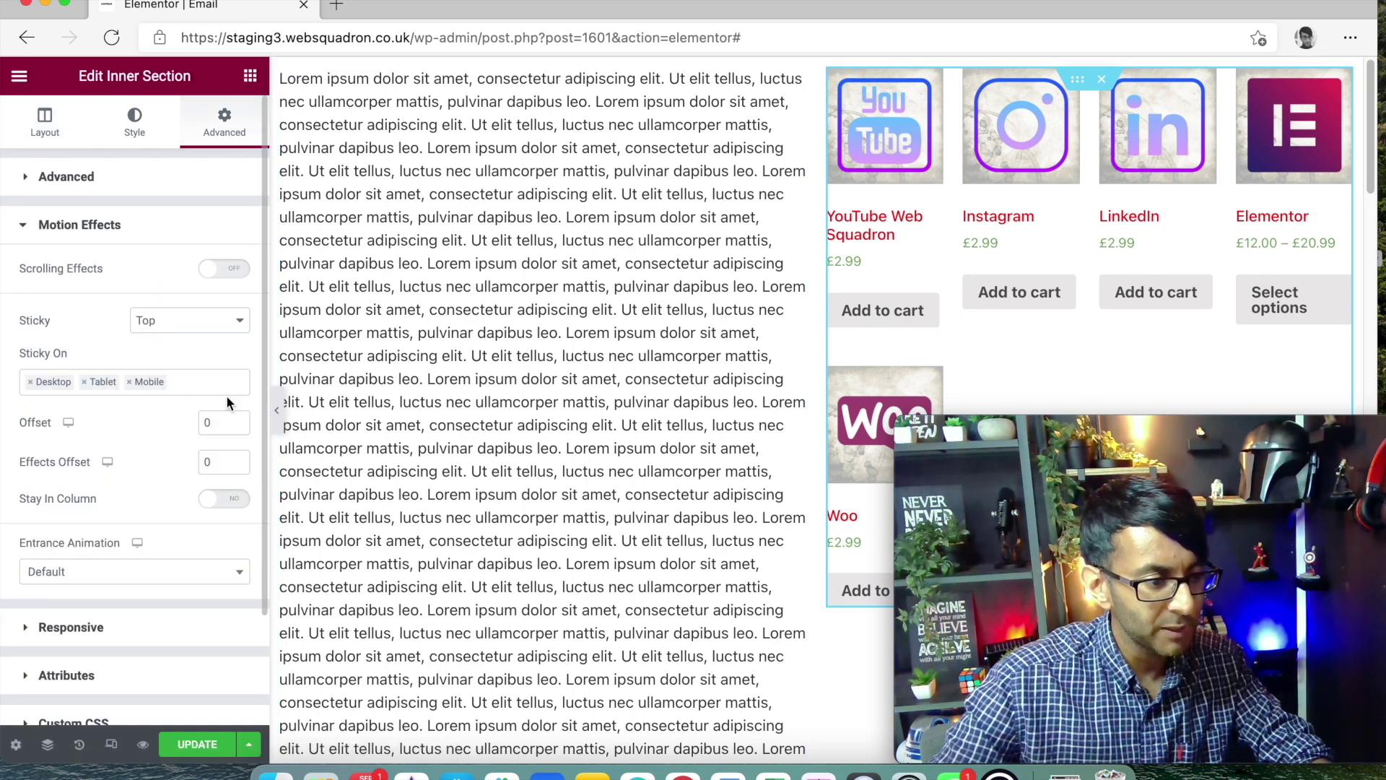
pyautogui.click(210, 326)
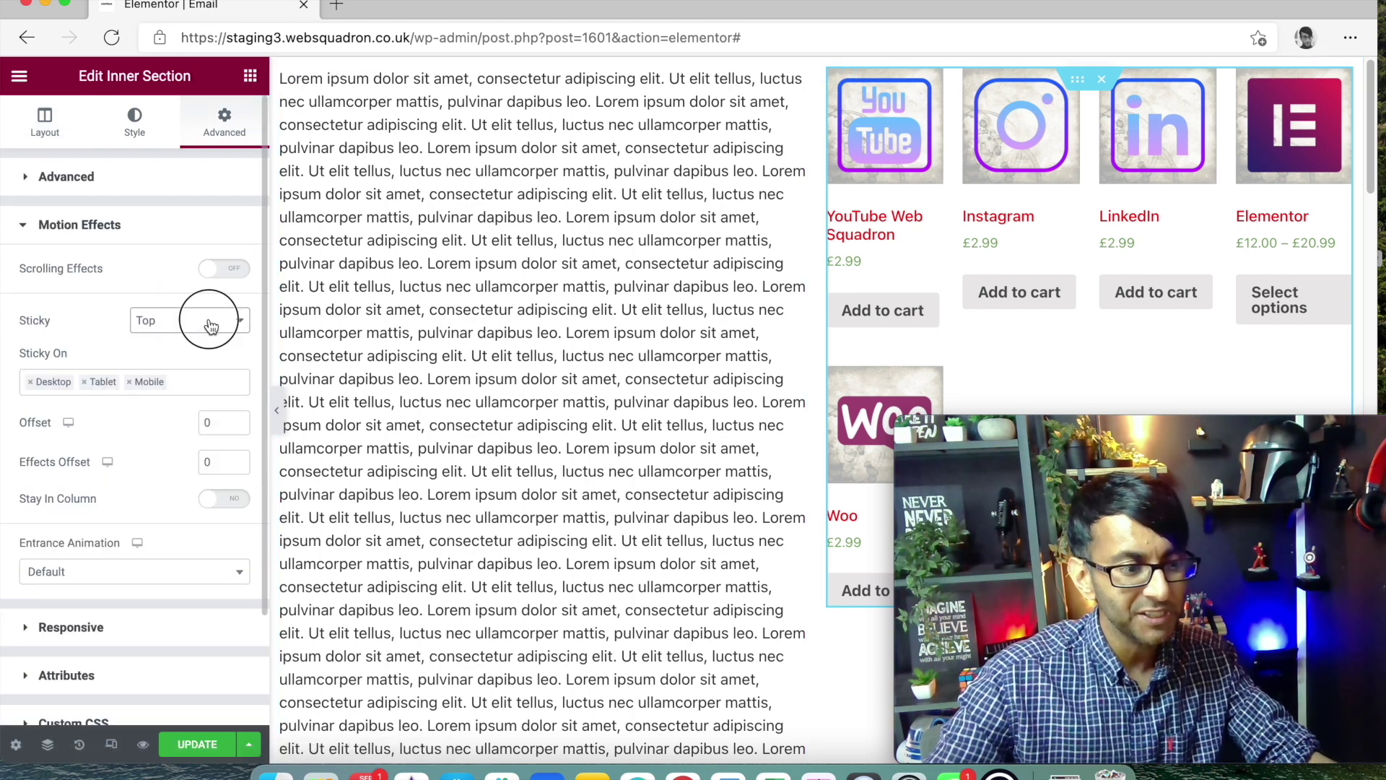
pyautogui.click(206, 340)
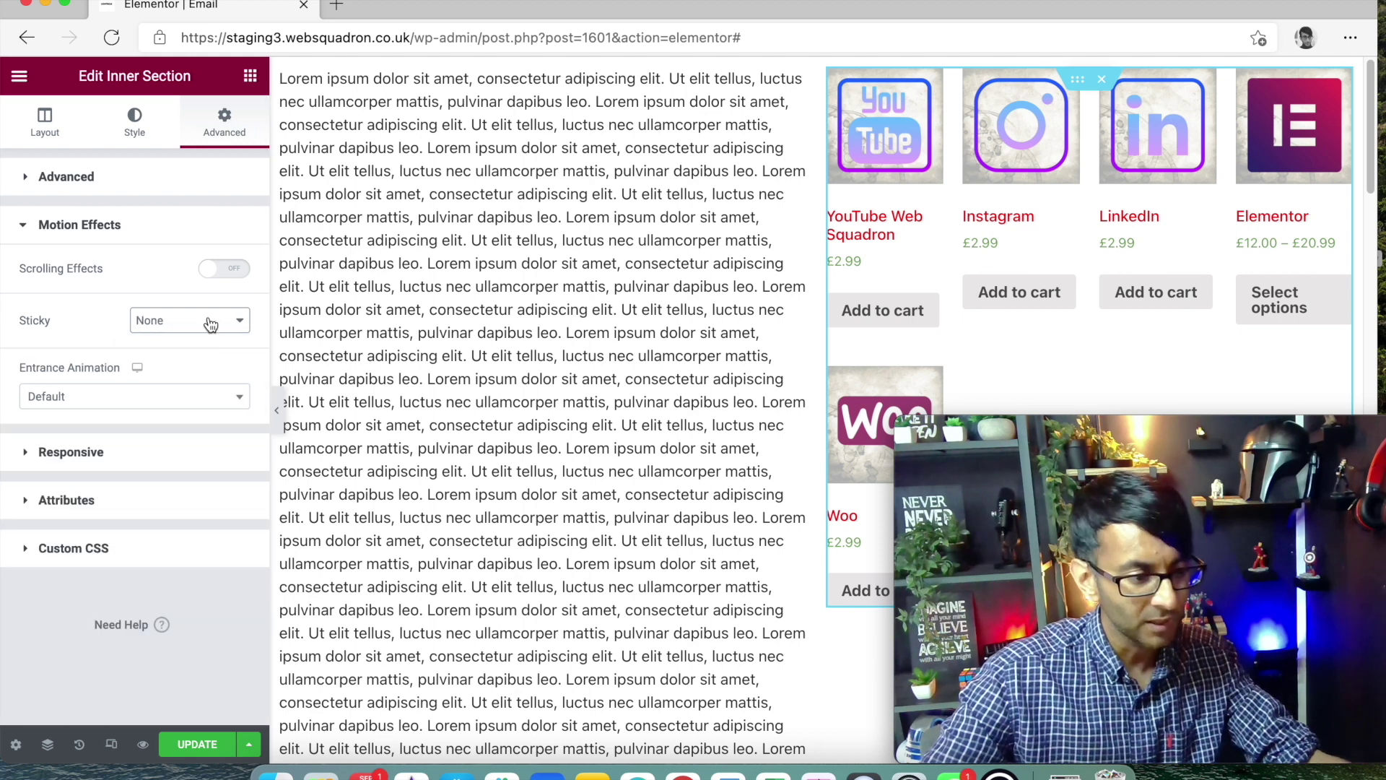
pyautogui.click(210, 323)
pyautogui.click(201, 359)
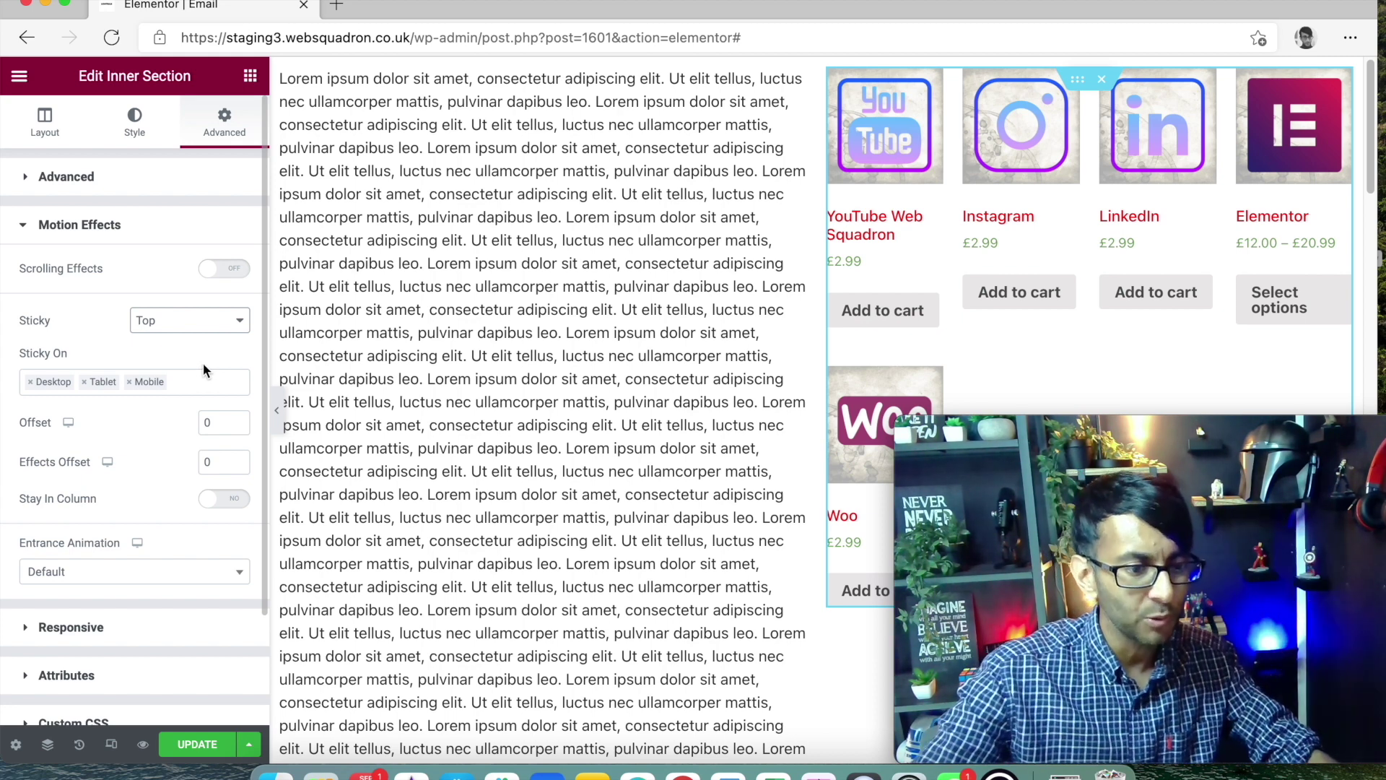
pyautogui.scroll(-5, 556, 465)
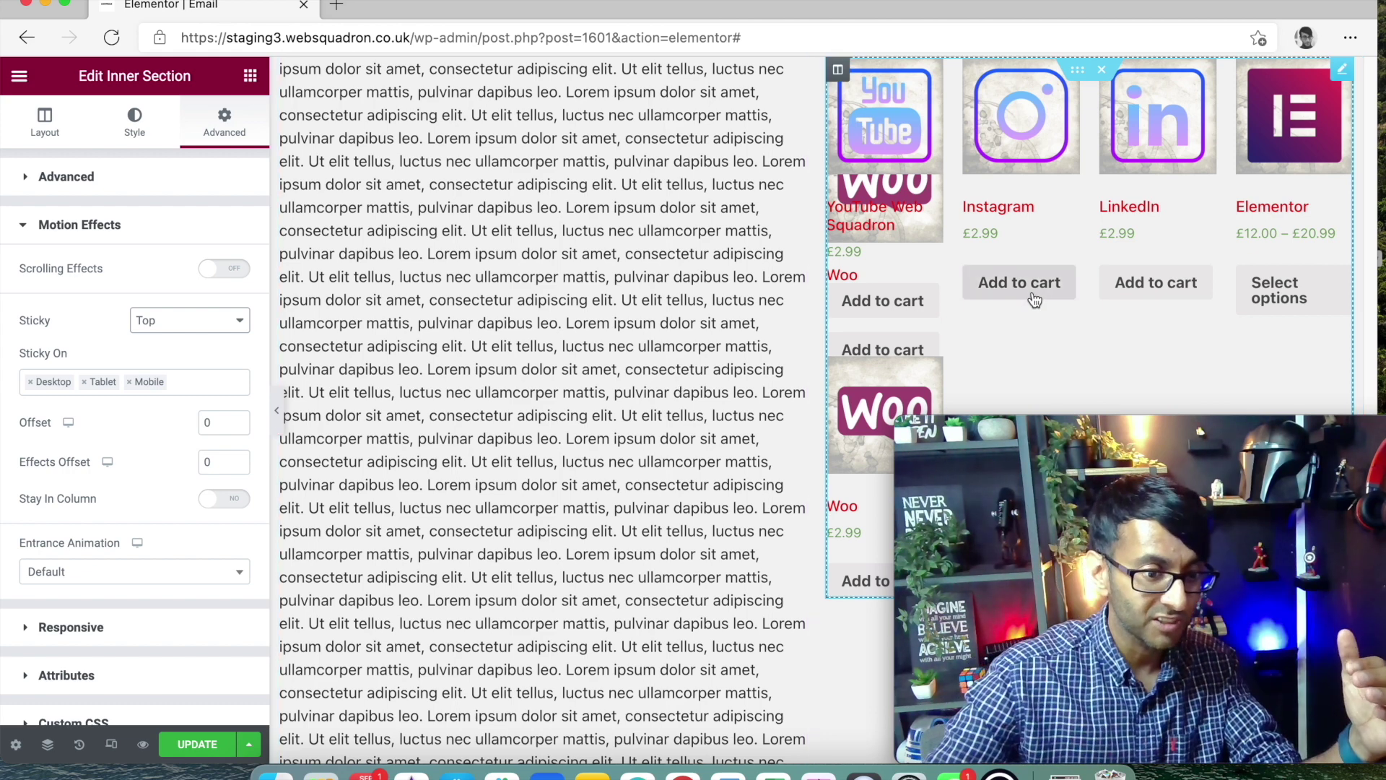
pyautogui.scroll(1, 642, 352)
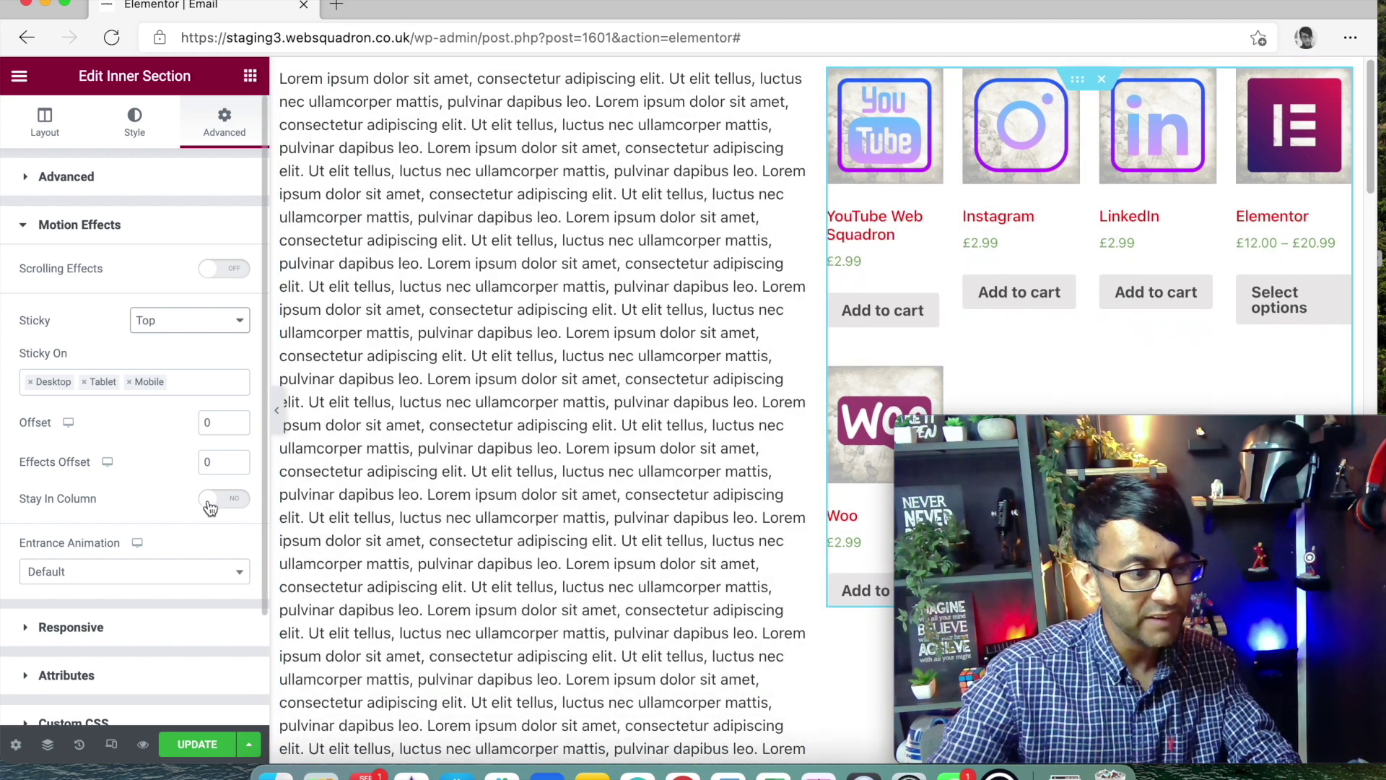
# Reset Sticky to Top, enable Stay In Column, save the page, and collapse the panel.
pyautogui.click(188, 322)
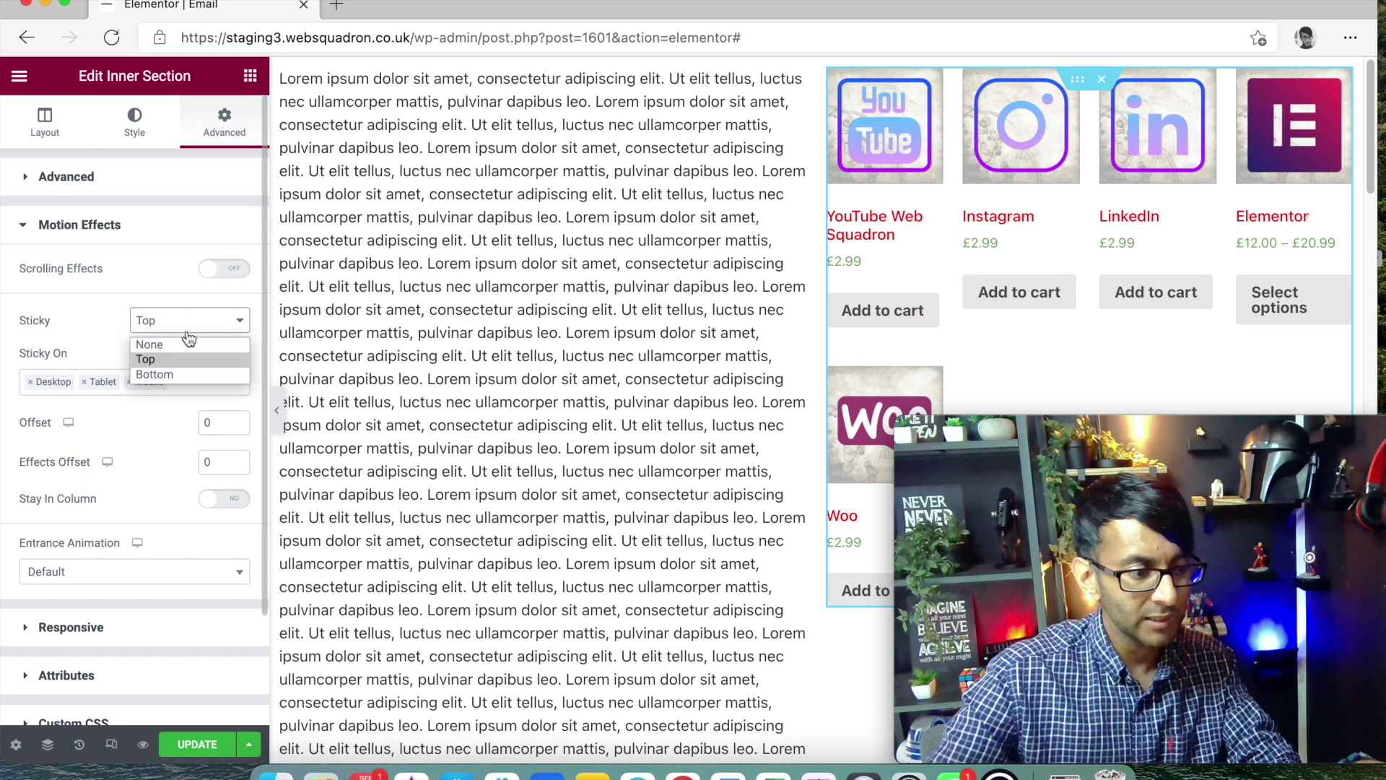
pyautogui.click(185, 340)
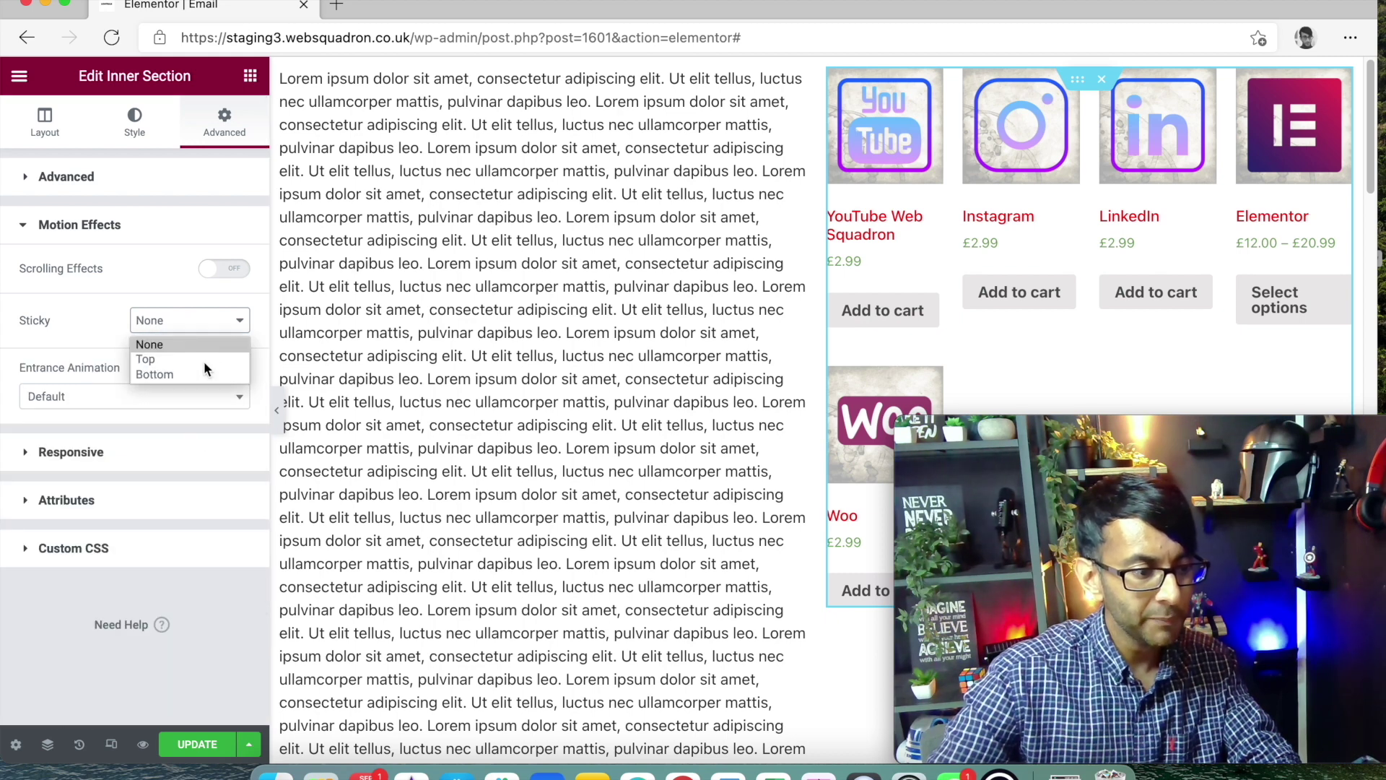
pyautogui.click(202, 360)
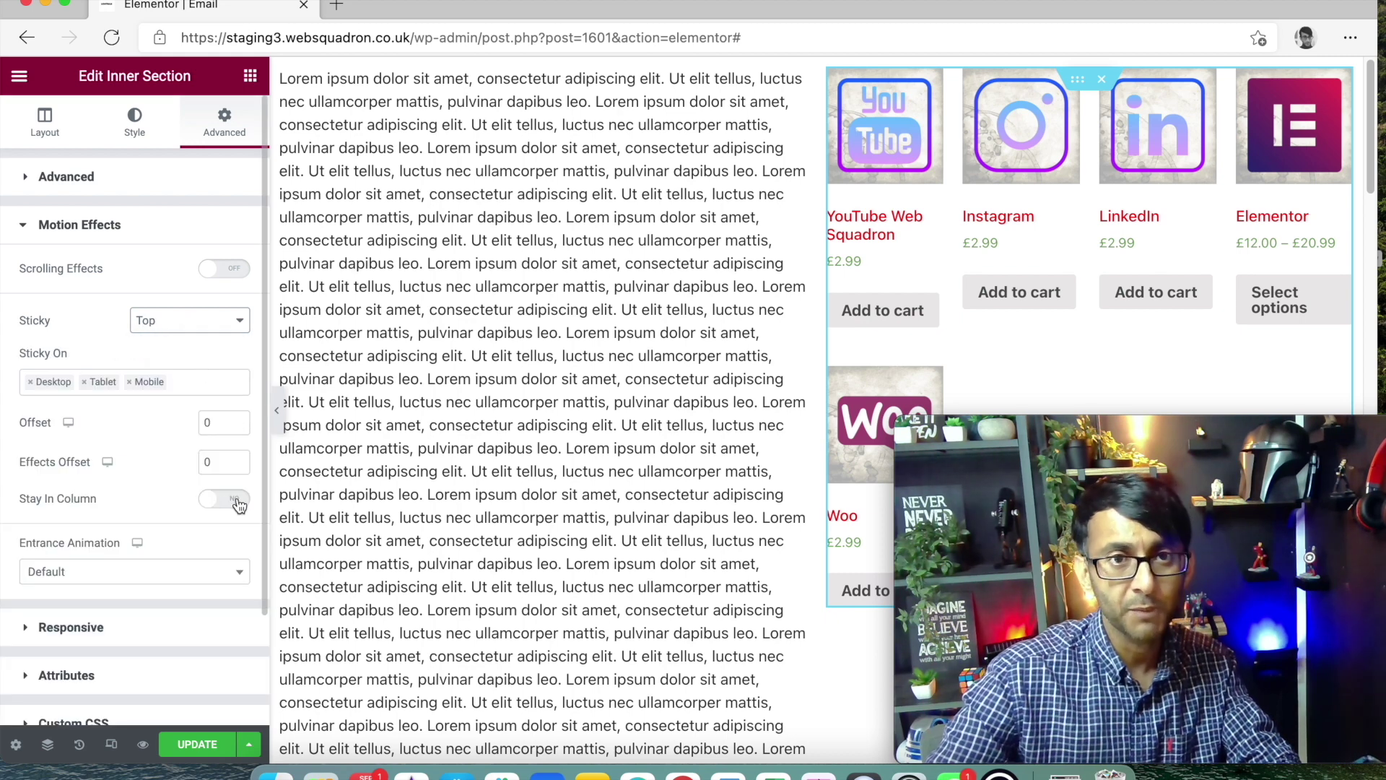
pyautogui.click(238, 500)
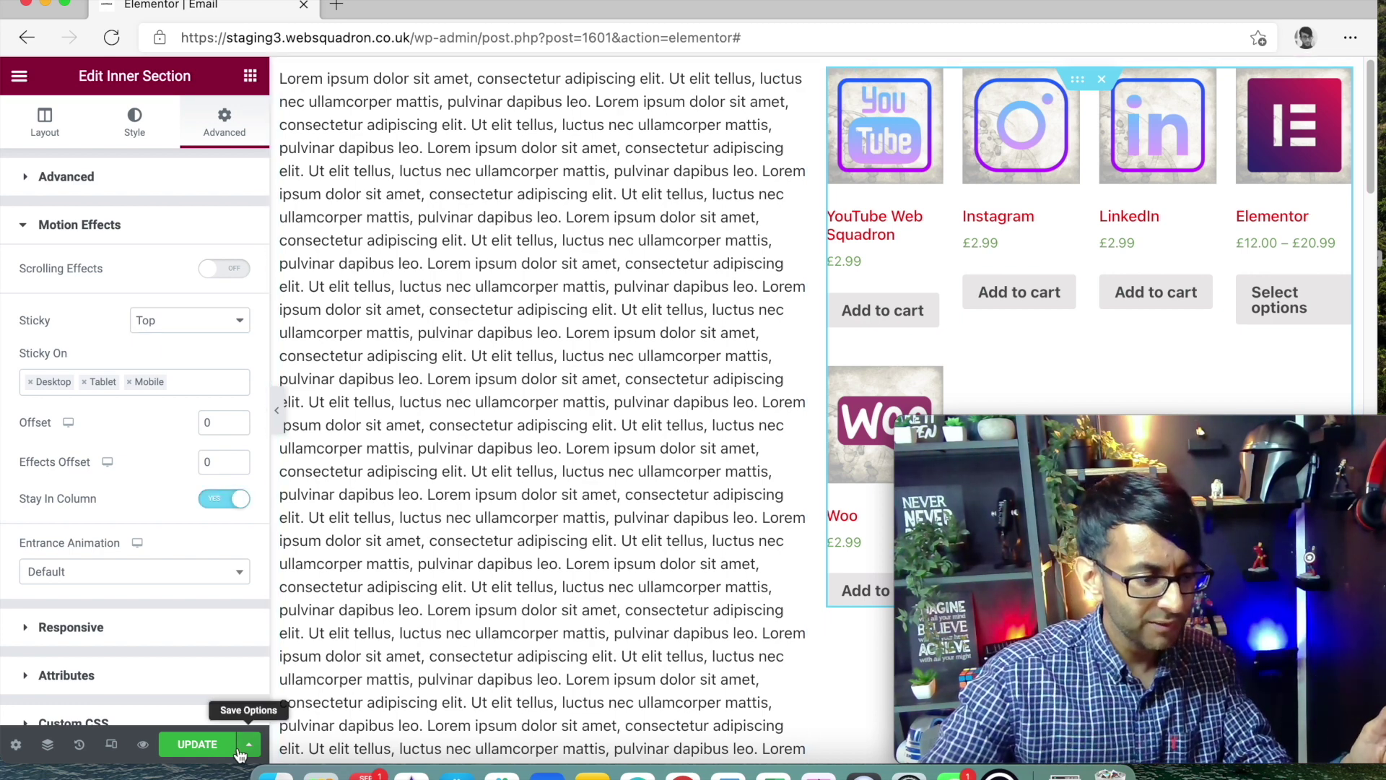
pyautogui.click(197, 744)
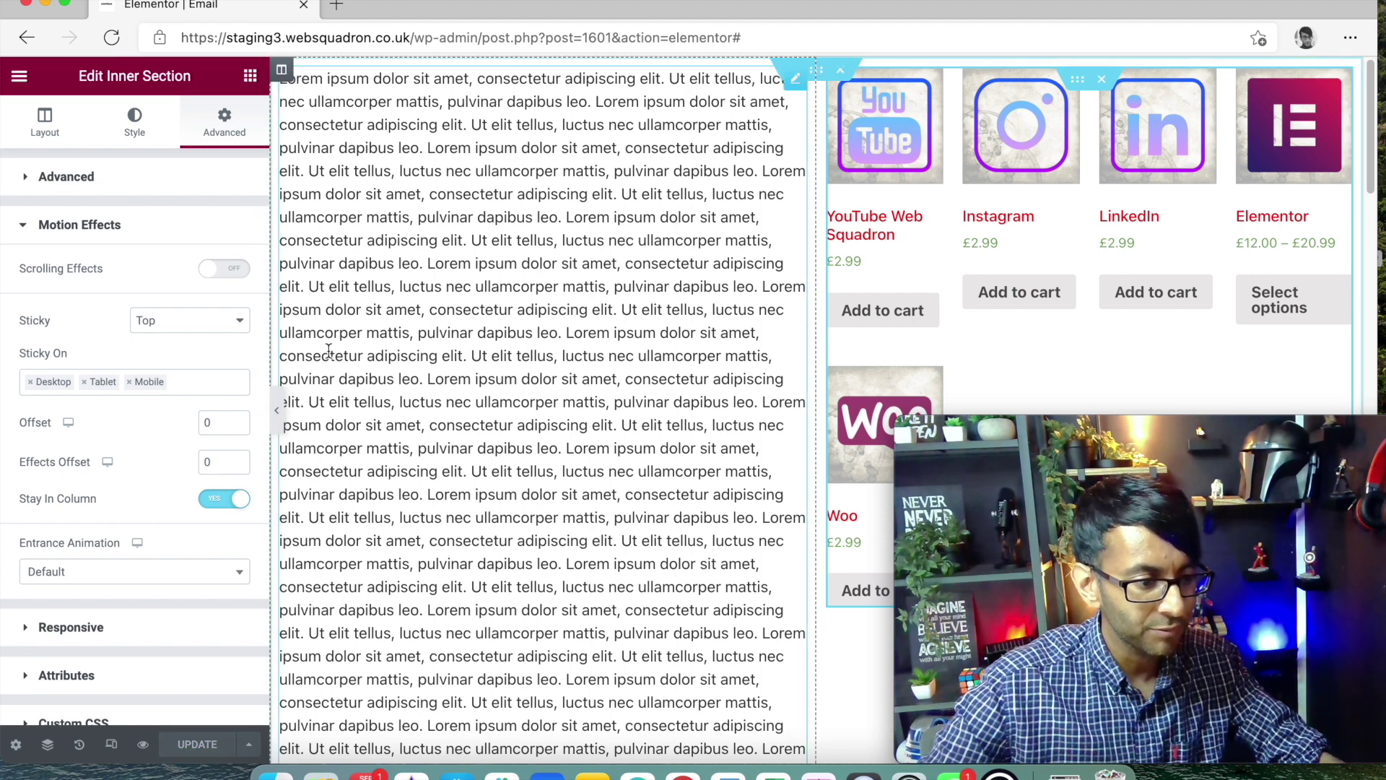
pyautogui.click(278, 428)
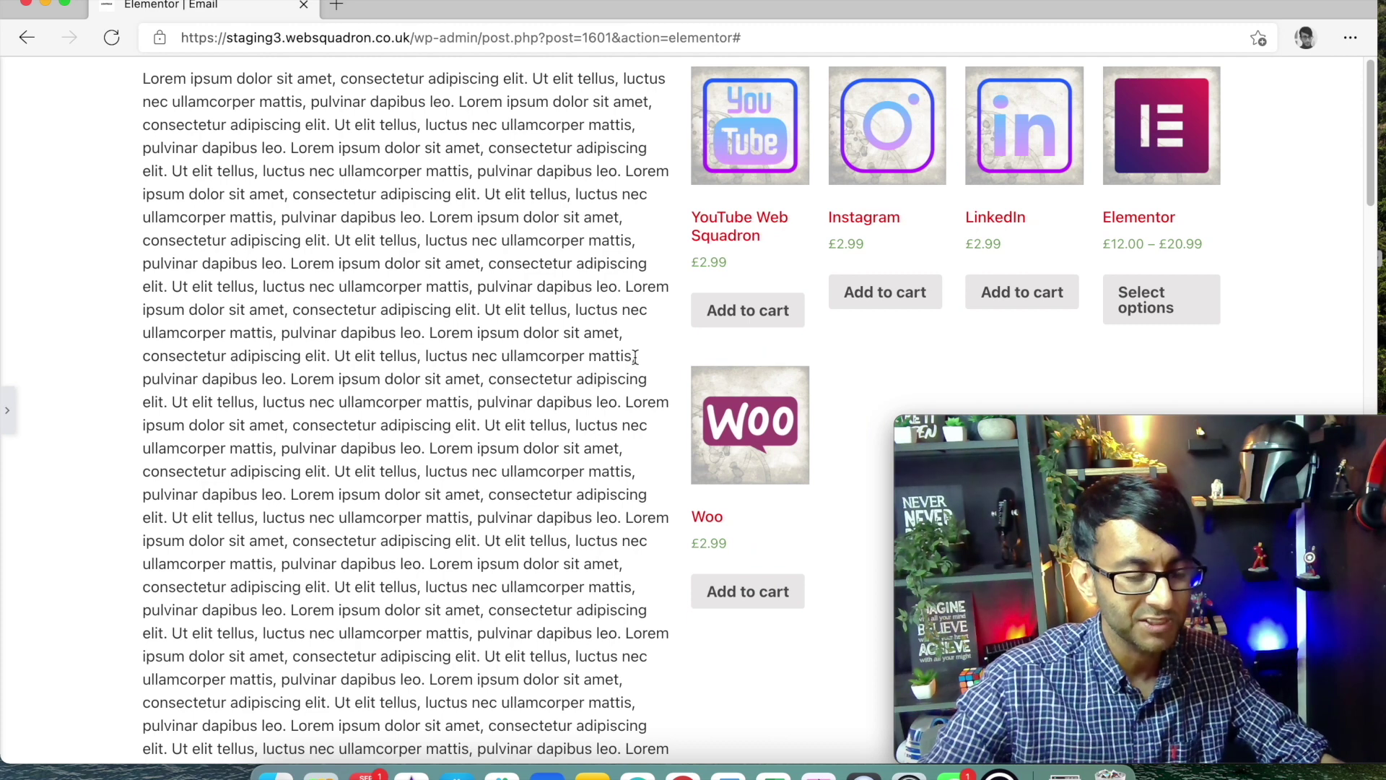
pyautogui.scroll(-1, 715, 390)
pyautogui.scroll(-10, 712, 390)
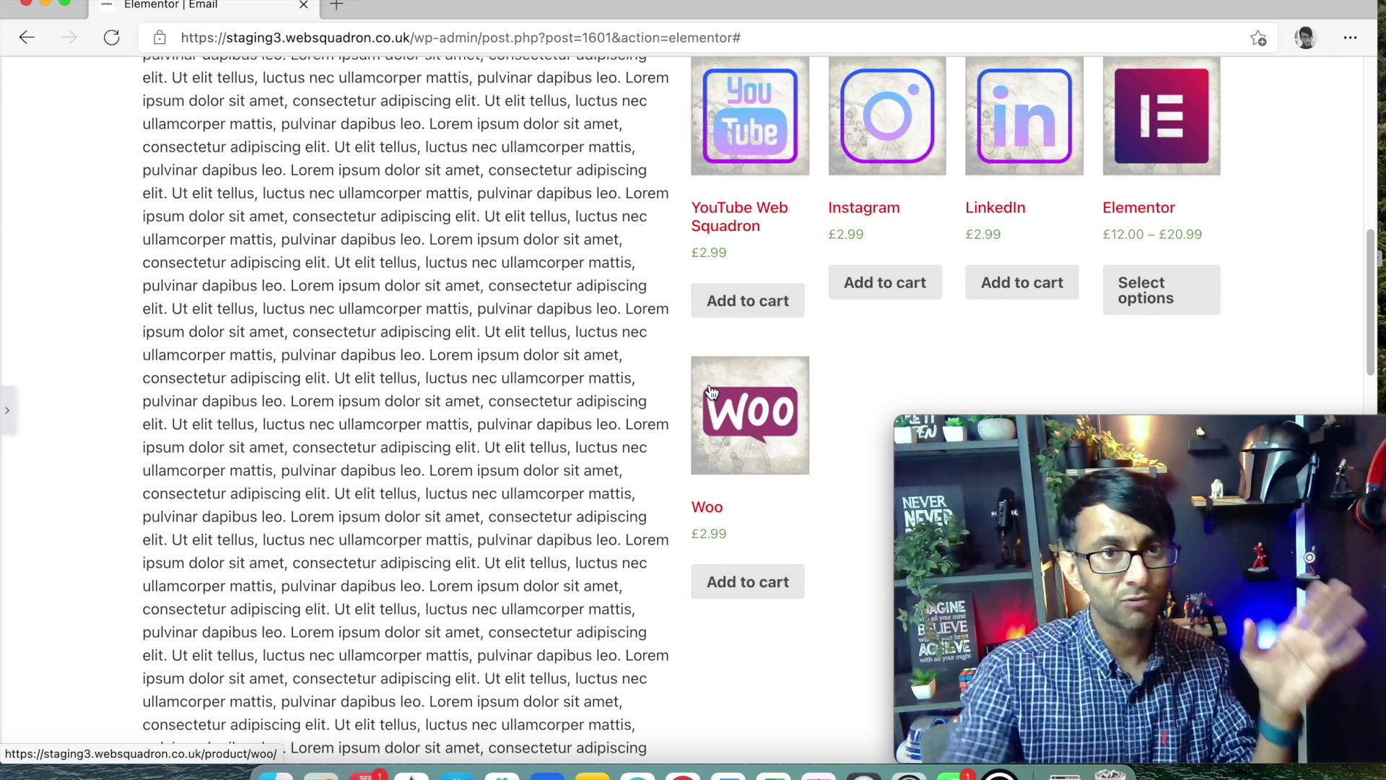
pyautogui.scroll(-3, 711, 390)
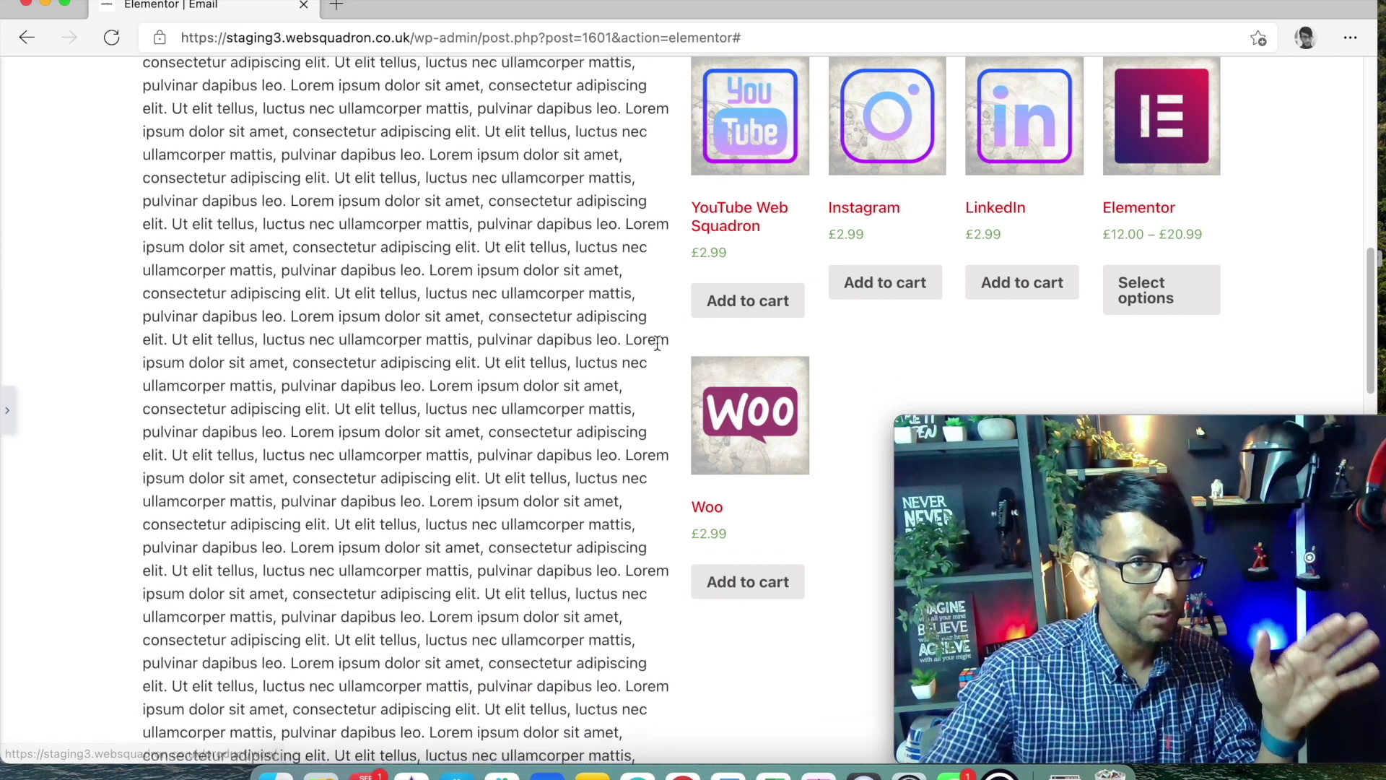
pyautogui.scroll(-8, 657, 344)
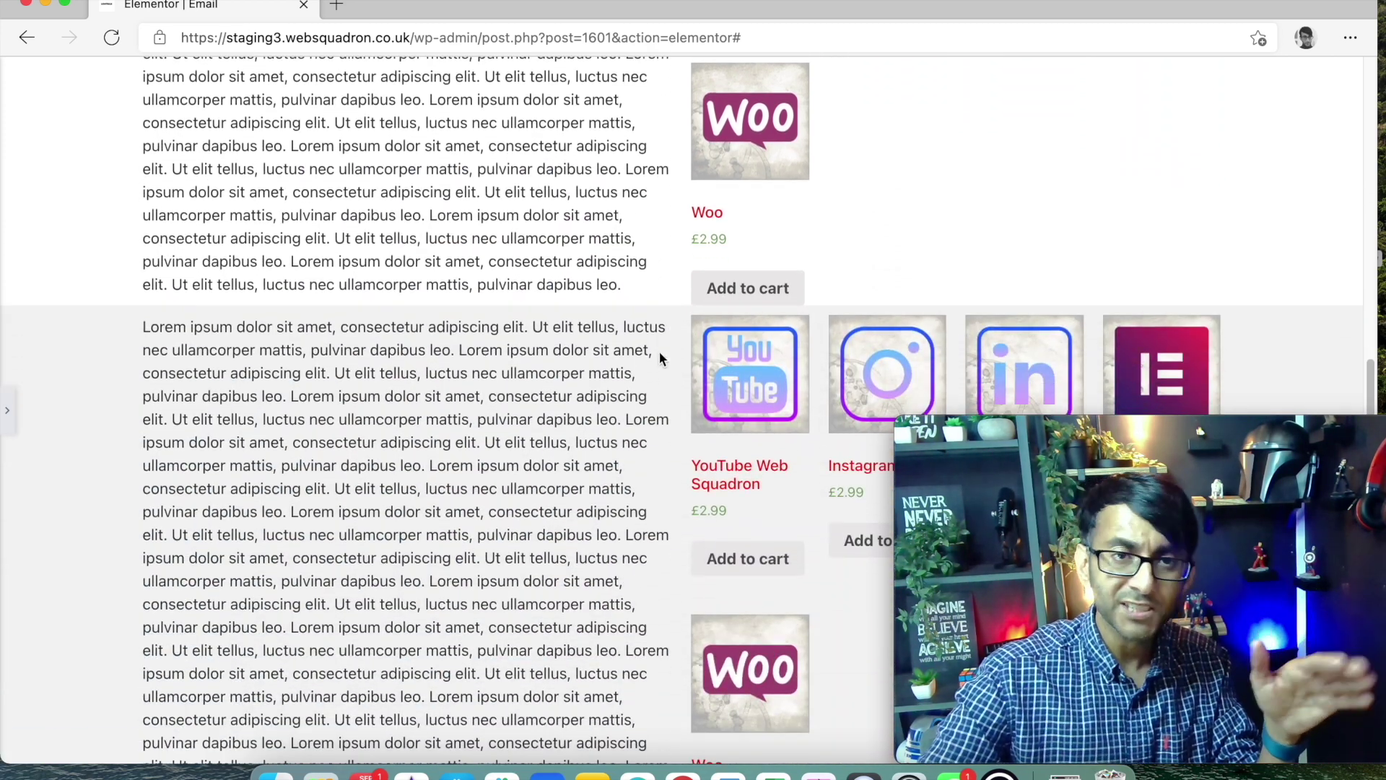
pyautogui.scroll(-2, 660, 351)
pyautogui.scroll(5, 659, 353)
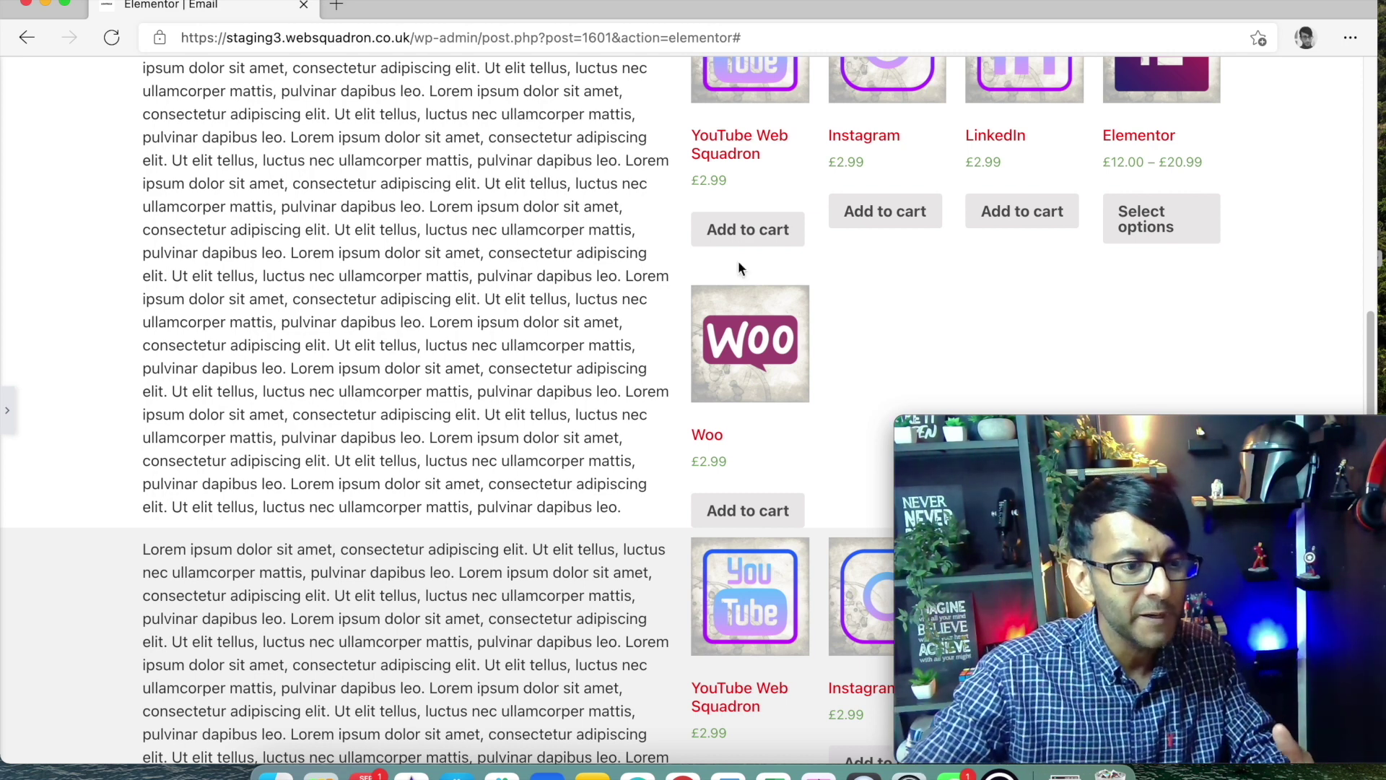
pyautogui.scroll(-6, 722, 321)
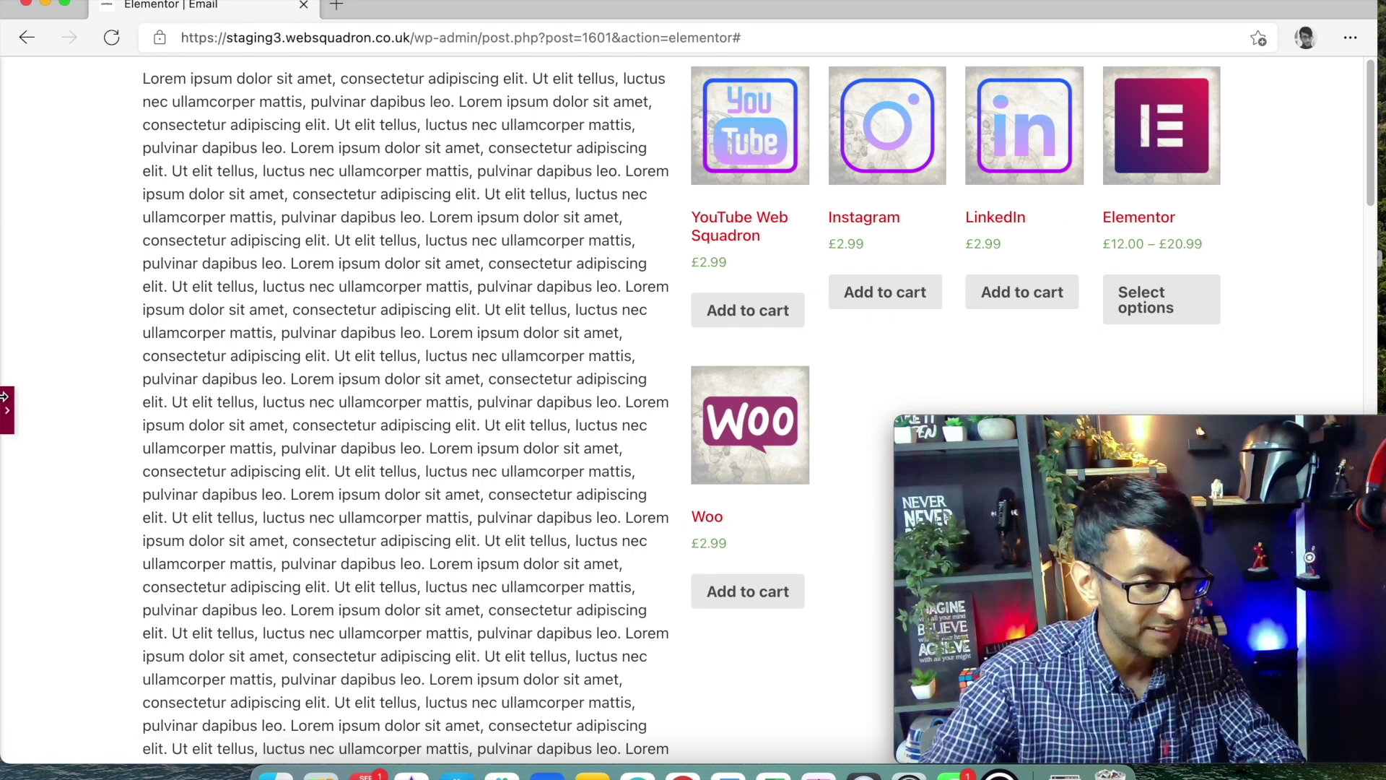
# Restore the editor panel and set the sticky section's Offset to 50.
pyautogui.click(8, 411)
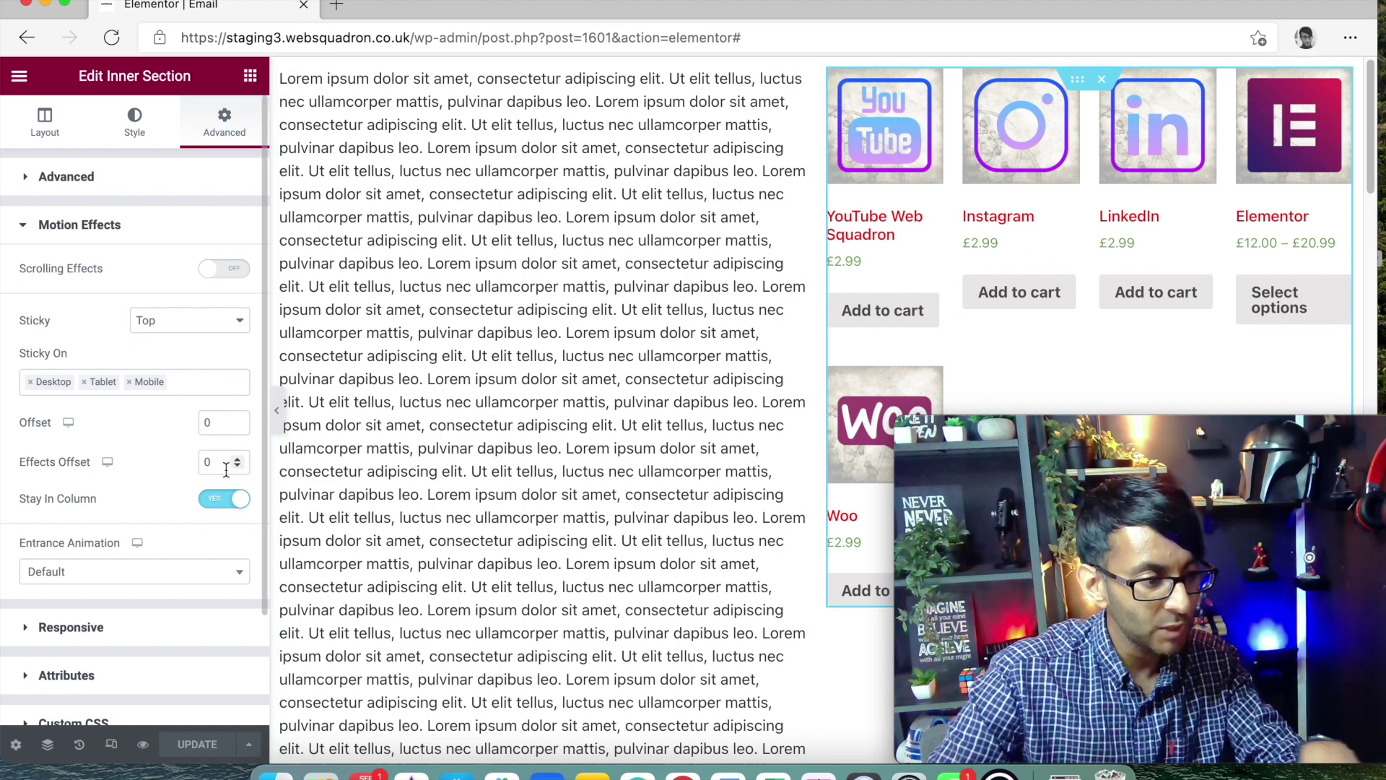
pyautogui.doubleClick(200, 422)
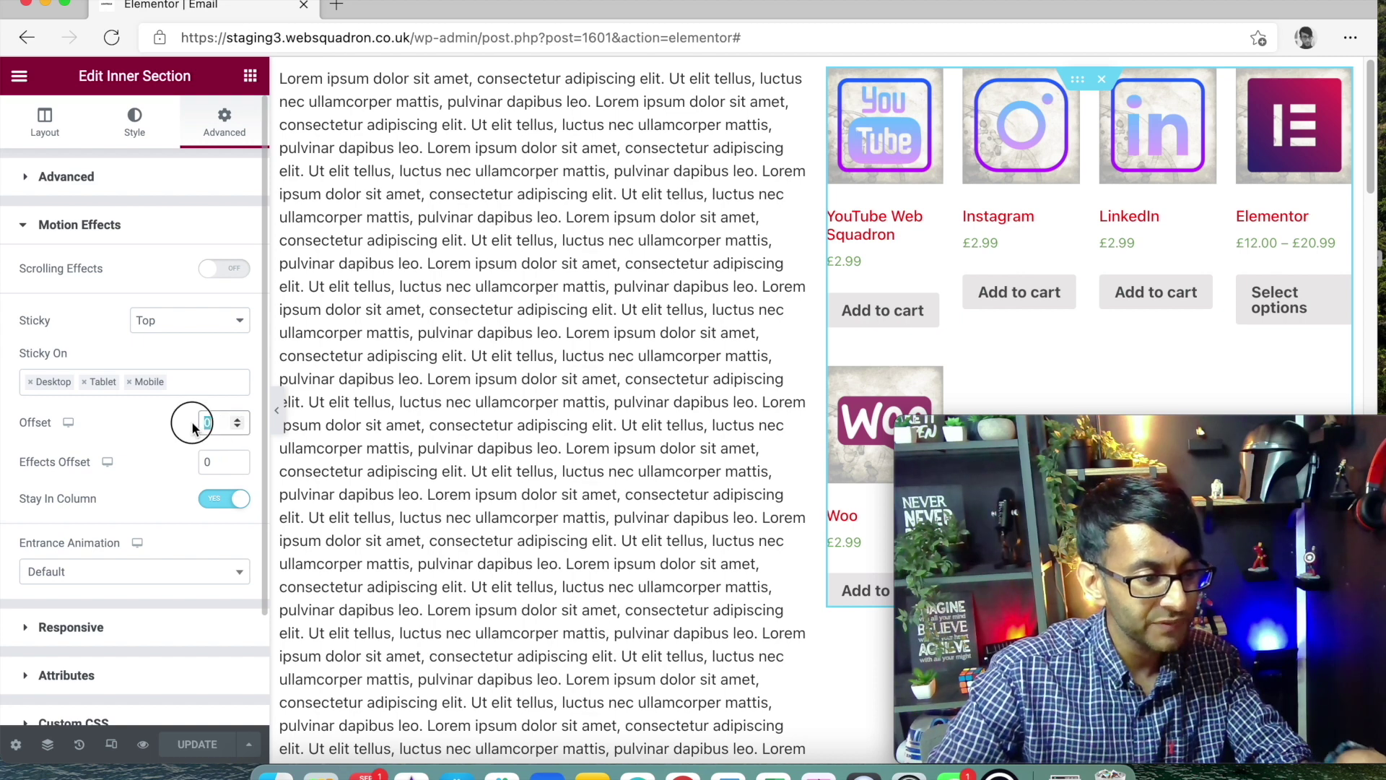
pyautogui.write('100')
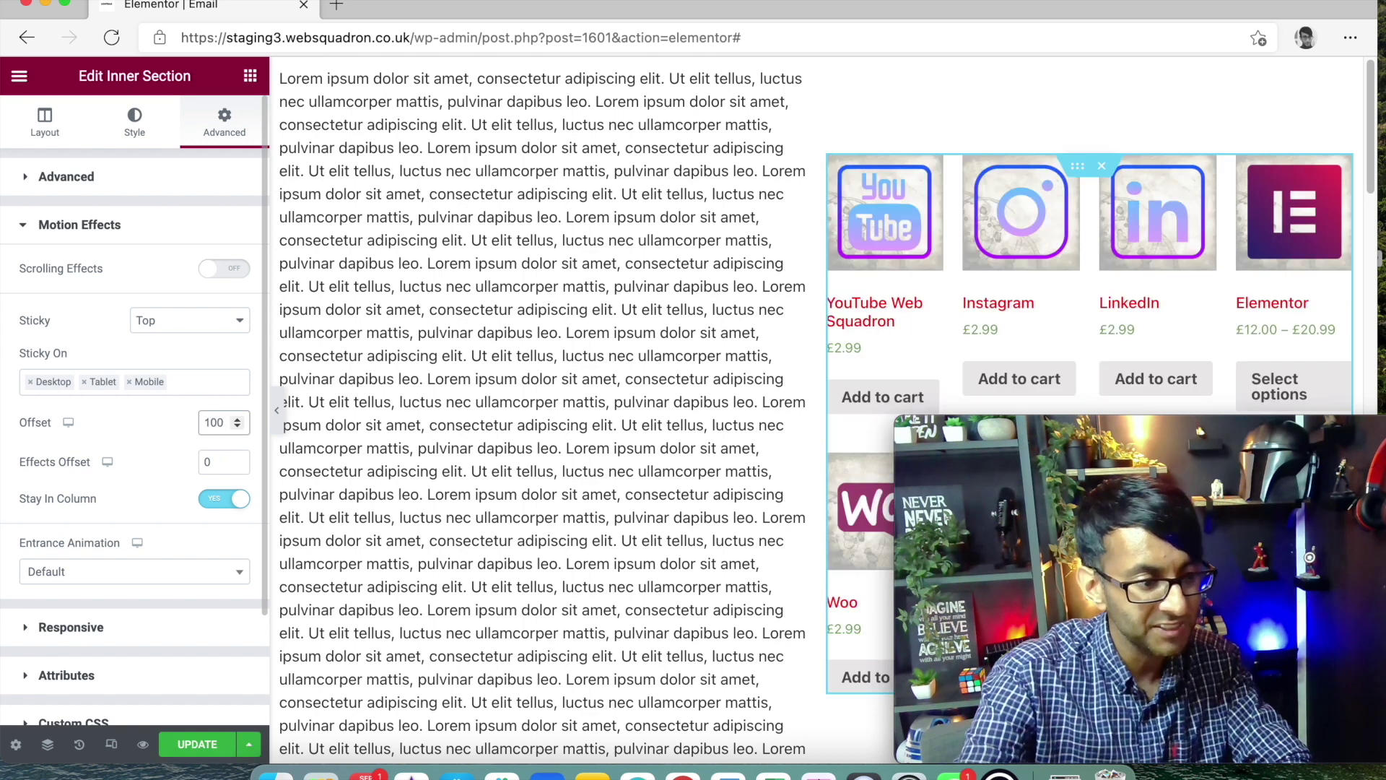
pyautogui.press('BackSpace')
pyautogui.press('BackSpace')
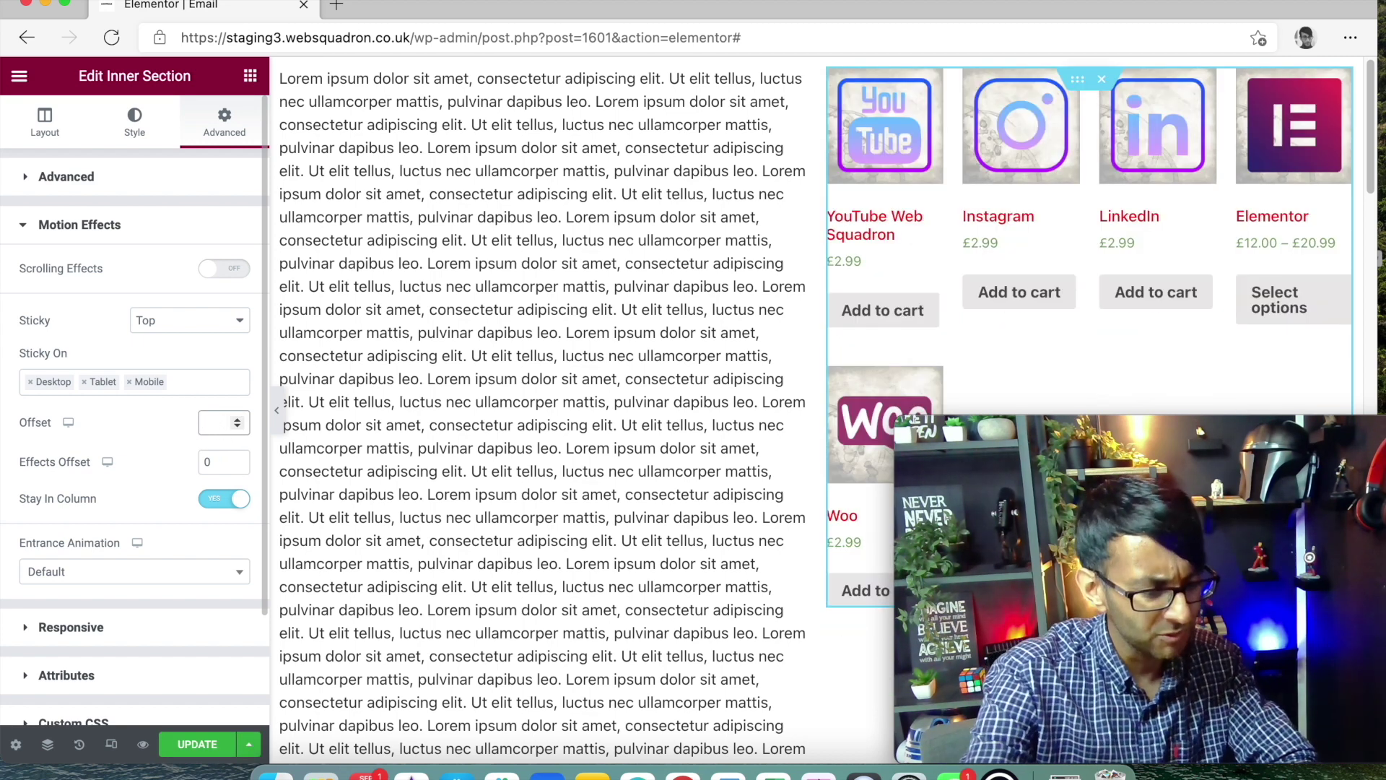
pyautogui.write('50')
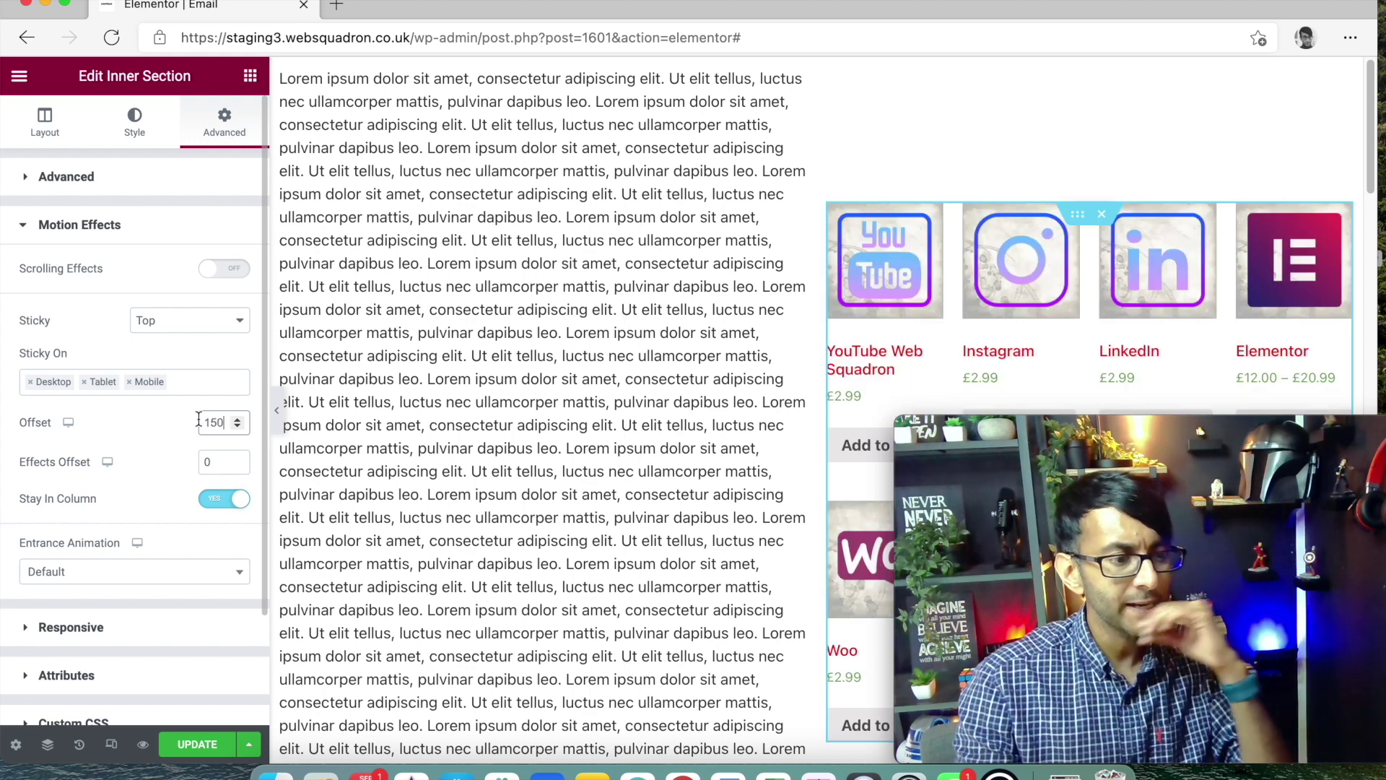
pyautogui.press('BackSpace')
pyautogui.press('BackSpace')
pyautogui.press('BackSpace')
pyautogui.write('5')
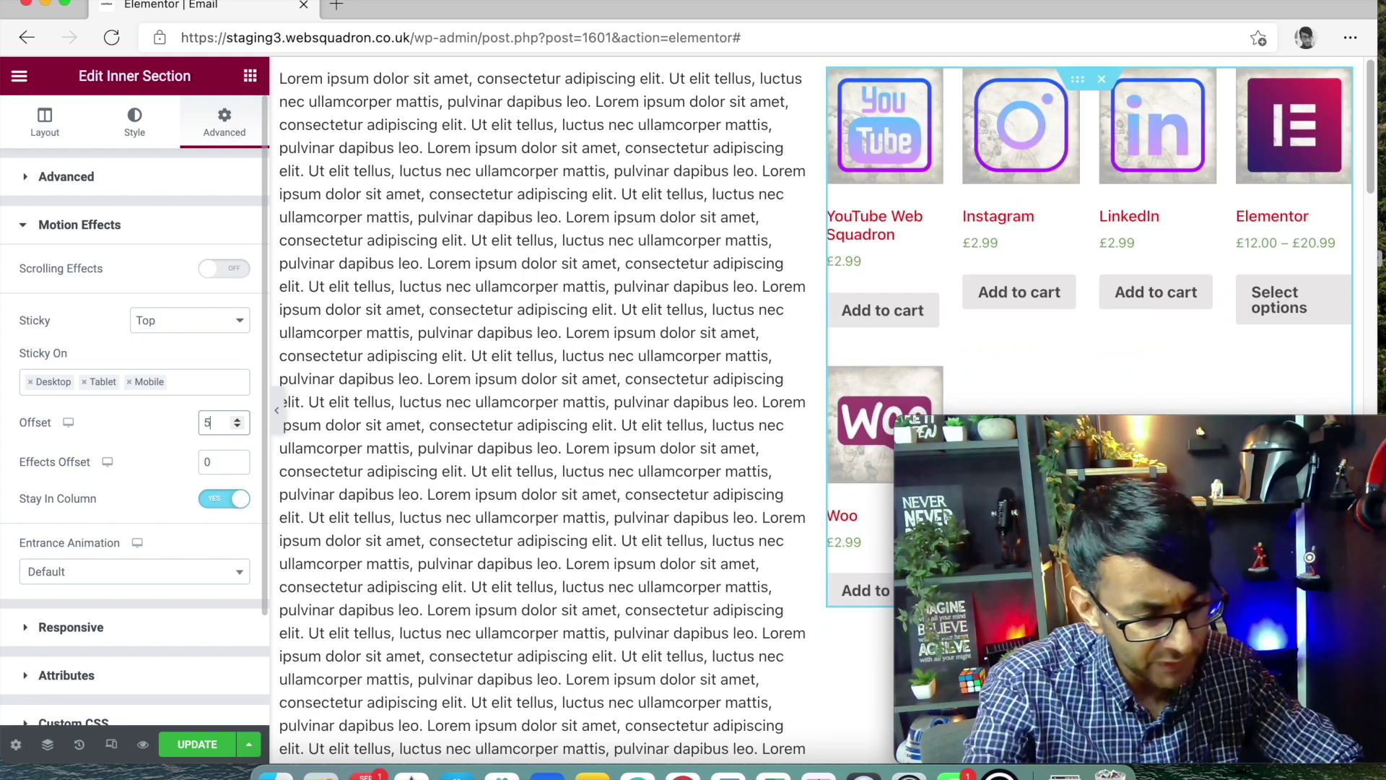
pyautogui.write('0')
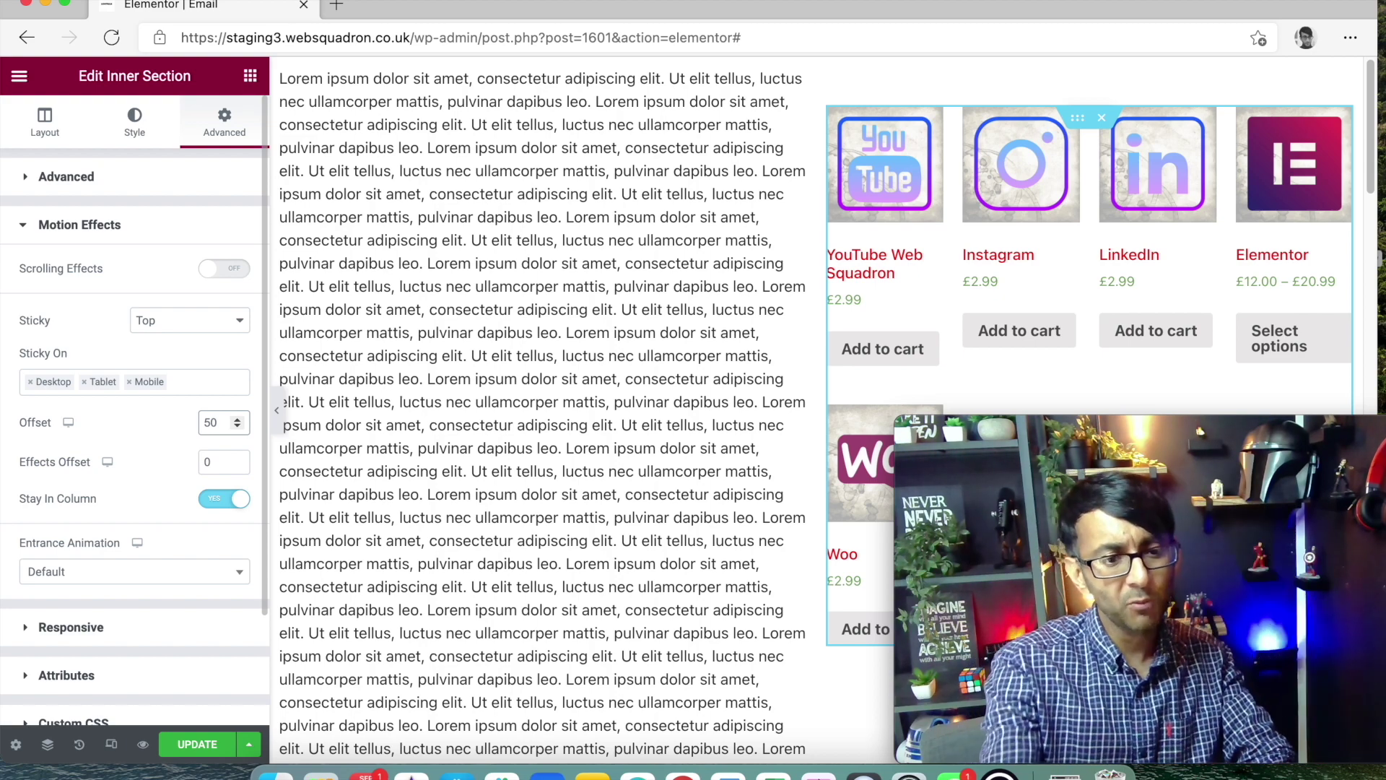
# Change the sticky section's Offset value from 50 to 5.
pyautogui.scroll(-10, 584, 498)
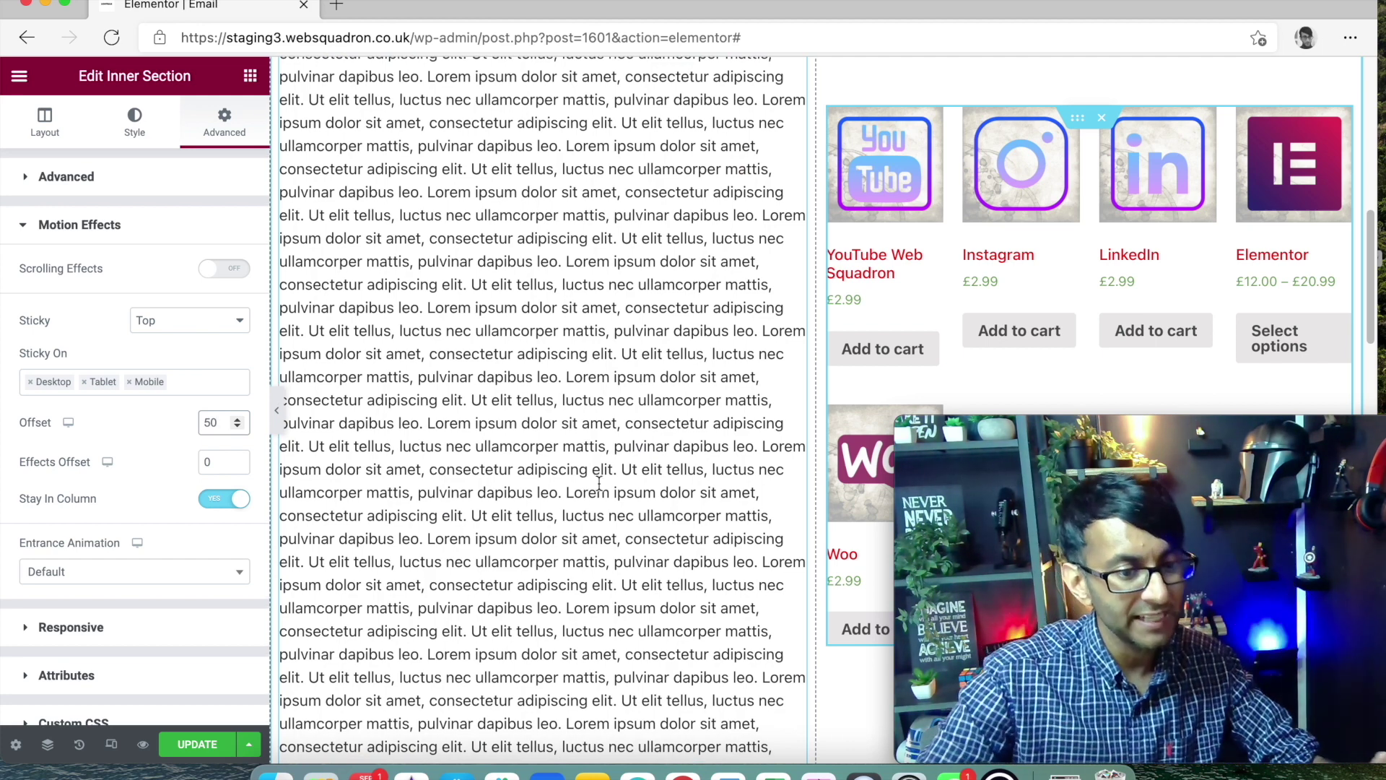
pyautogui.press('BackSpace')
pyautogui.press('BackSpace')
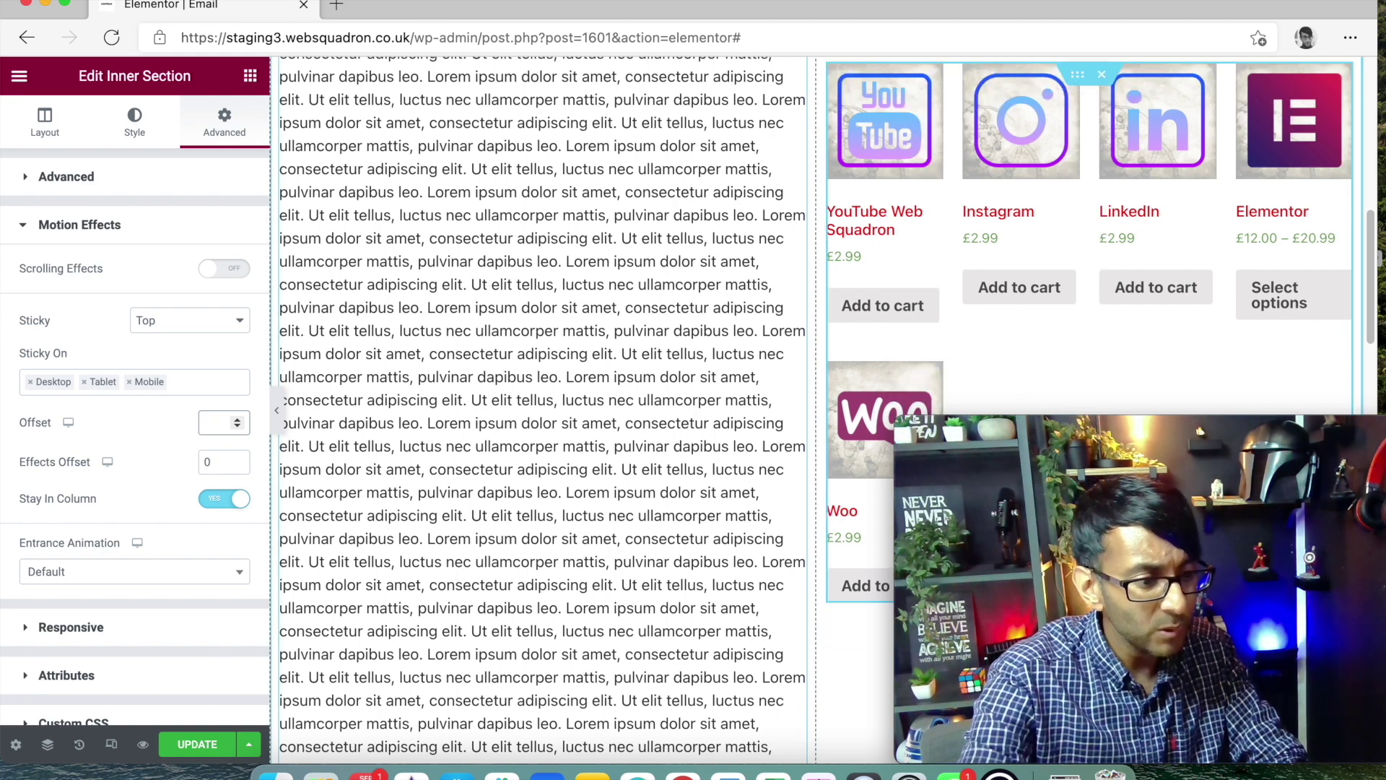
pyautogui.write('5')
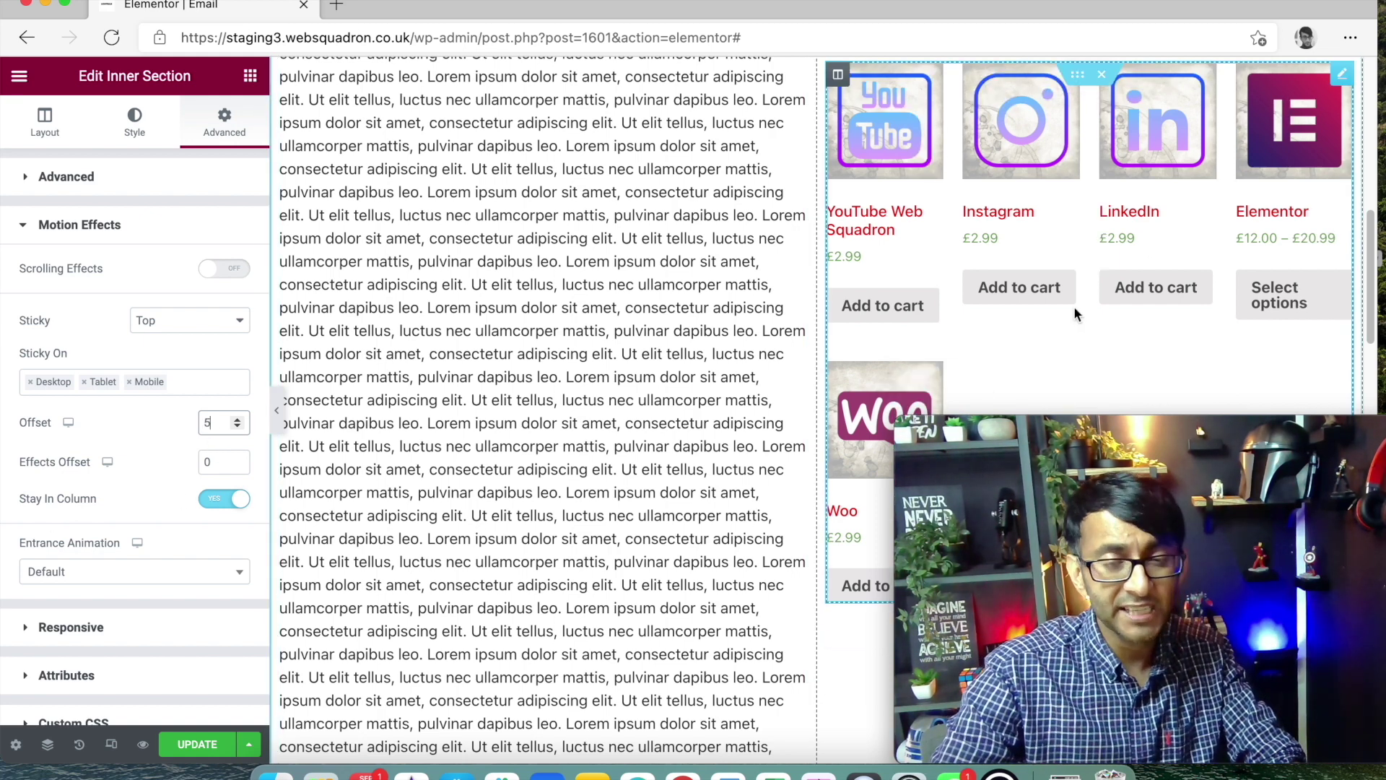